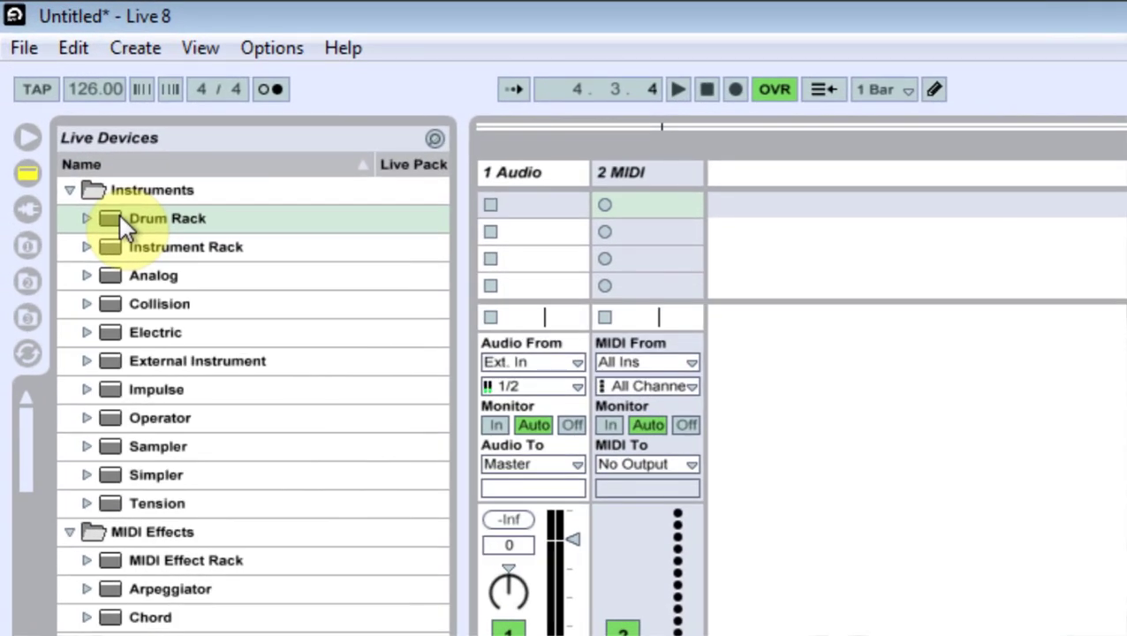
Load a Drum Rack on the MIDI track and place the Agogos4.wav sample on its C2 pad
left_click_drag(114, 215, 671, 204)
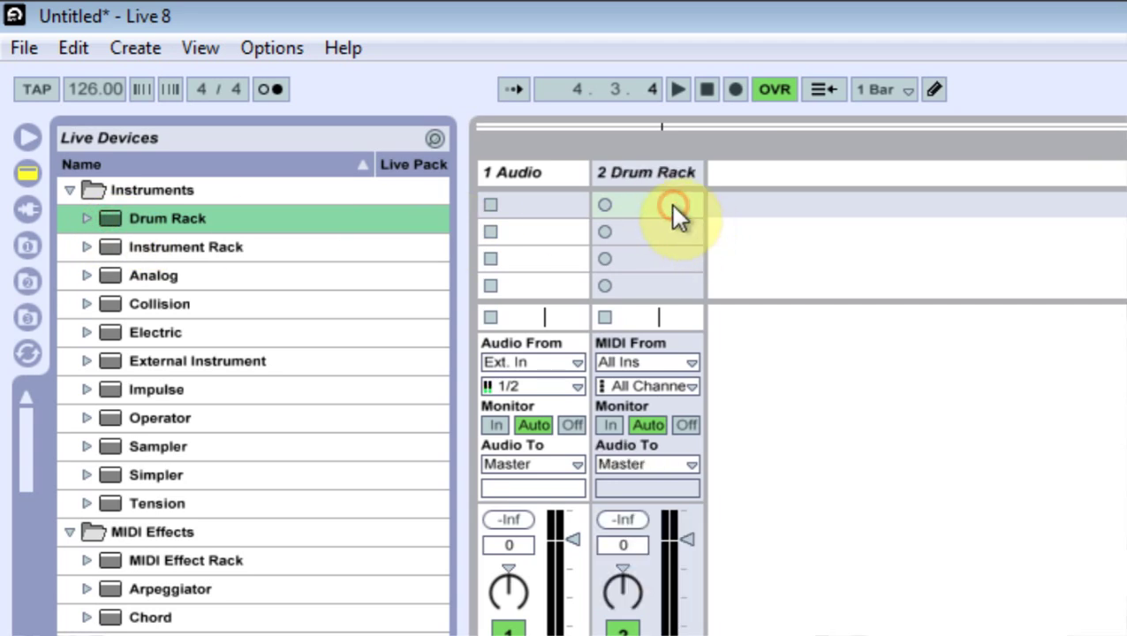
left_click(27, 245)
left_click(27, 281)
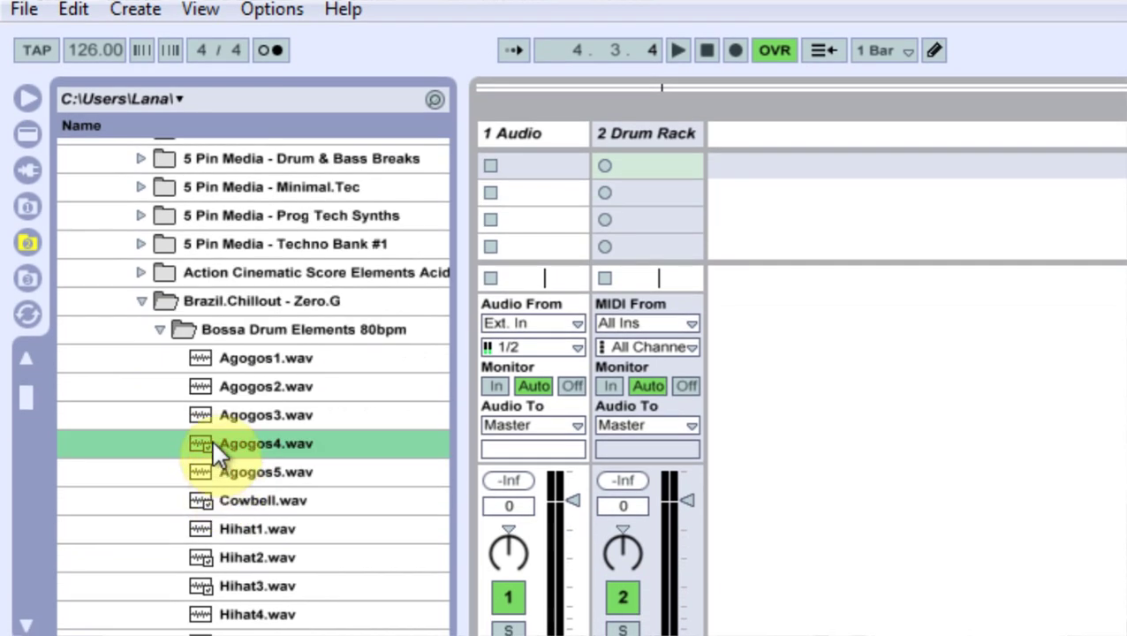
left_click_drag(212, 440, 407, 402)
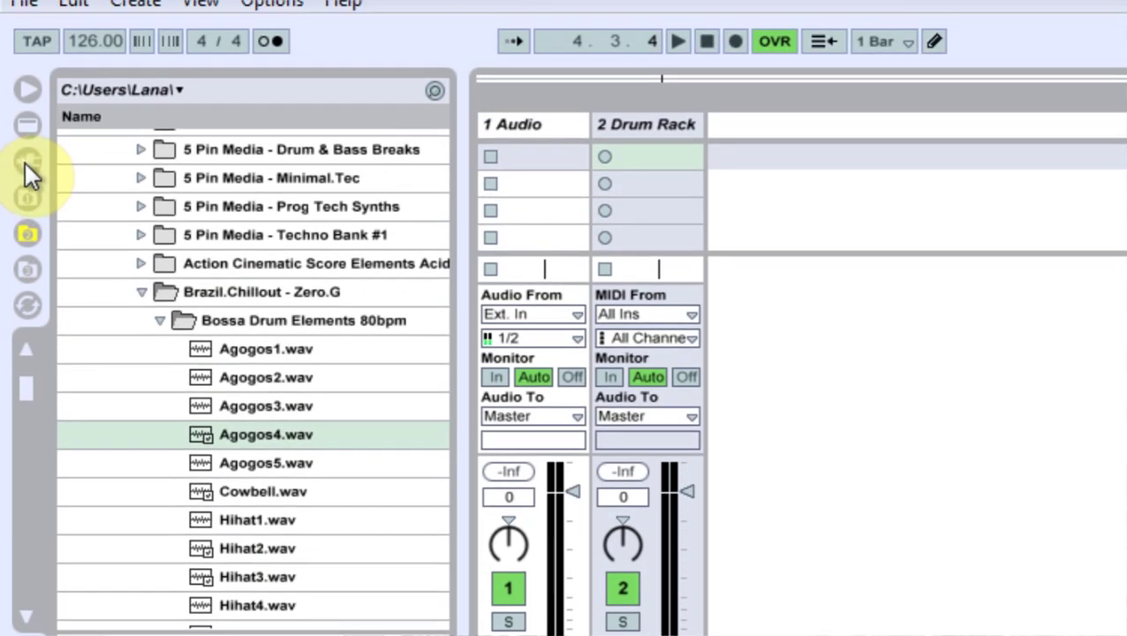
left_click(25, 162)
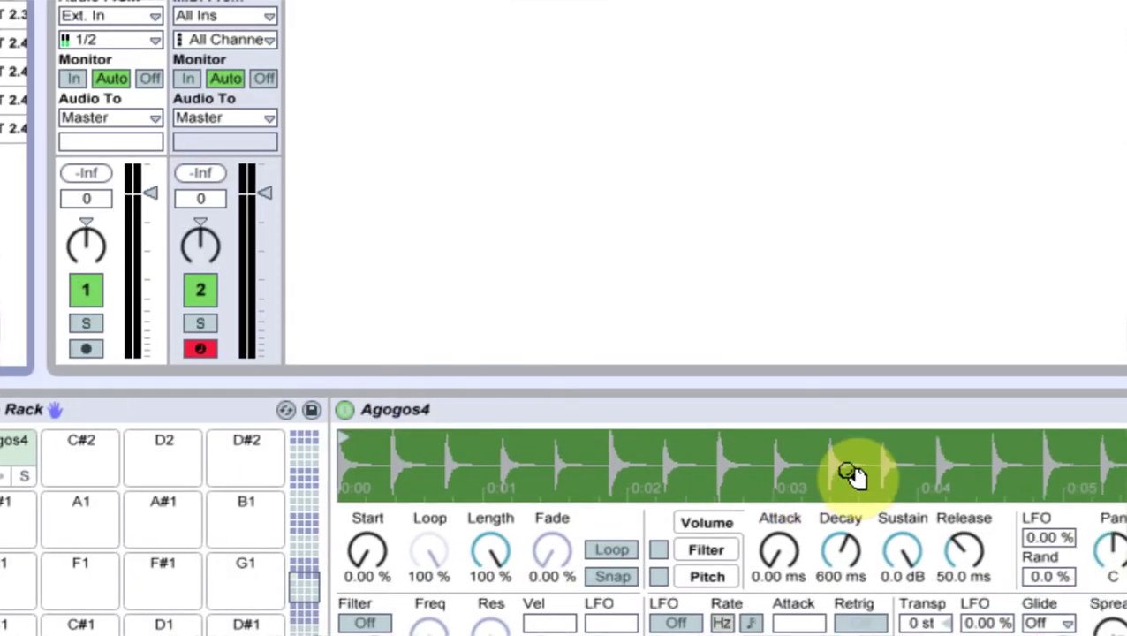
left_click(25, 109)
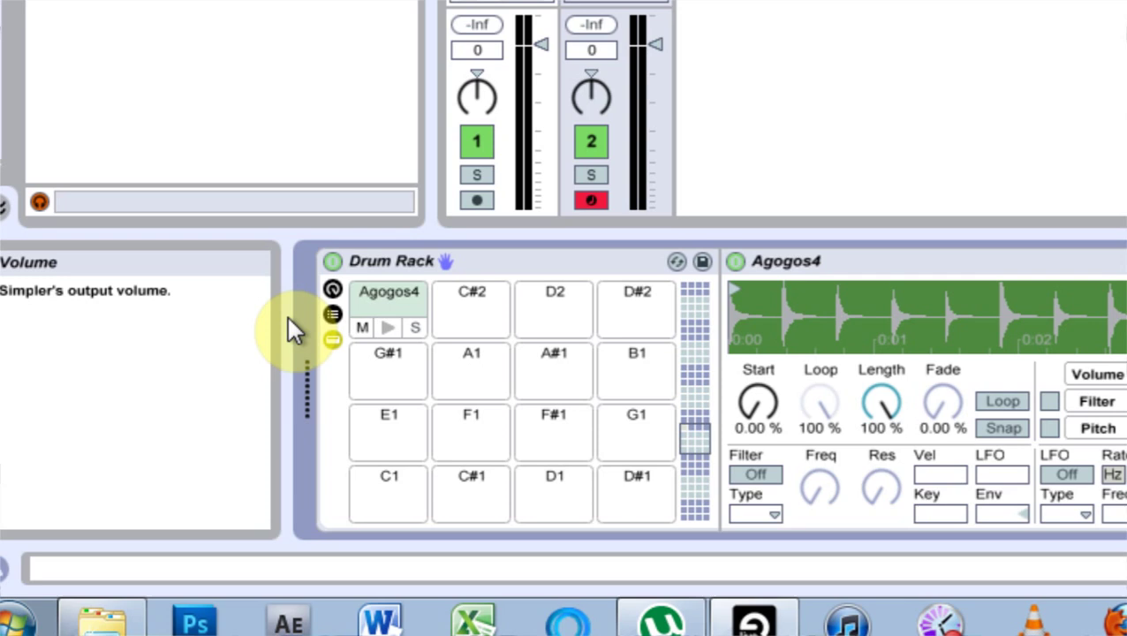
Select the Agogos4 pad in the Drum Rack and set its Simpler volume to 0 dB
left_click(370, 301)
double_click(355, 294)
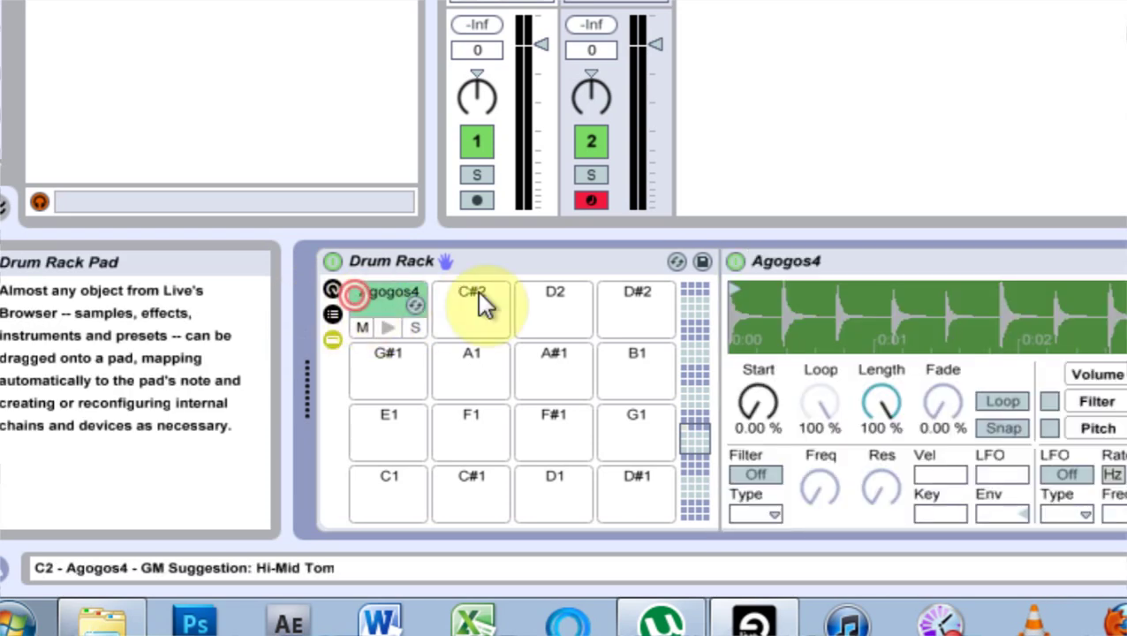
left_click(846, 388)
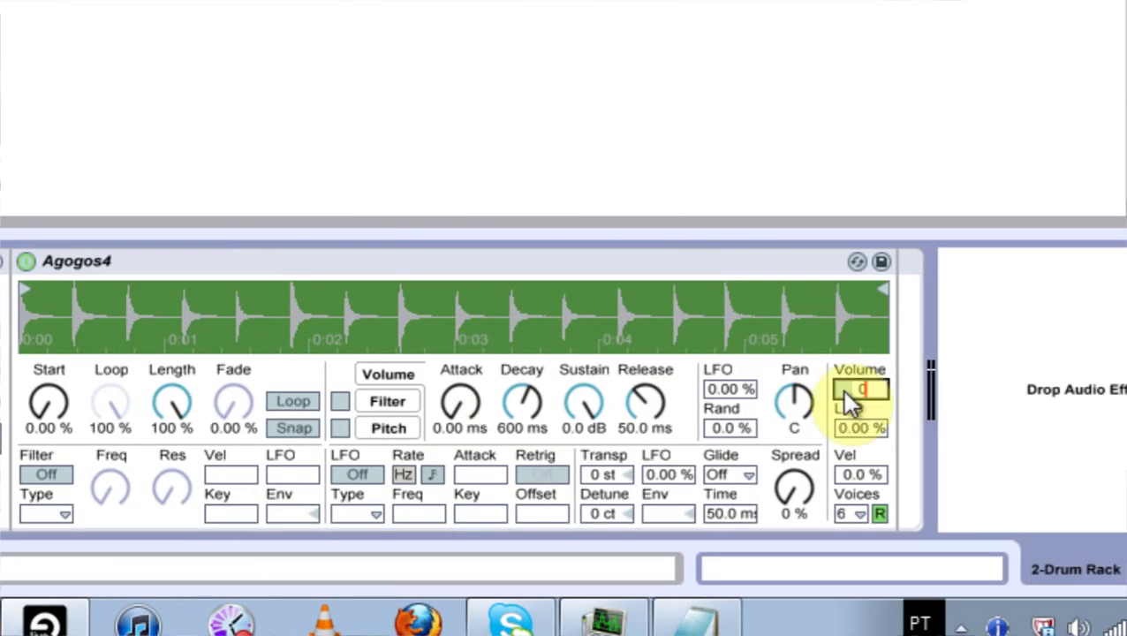
type("0")
key("Return")
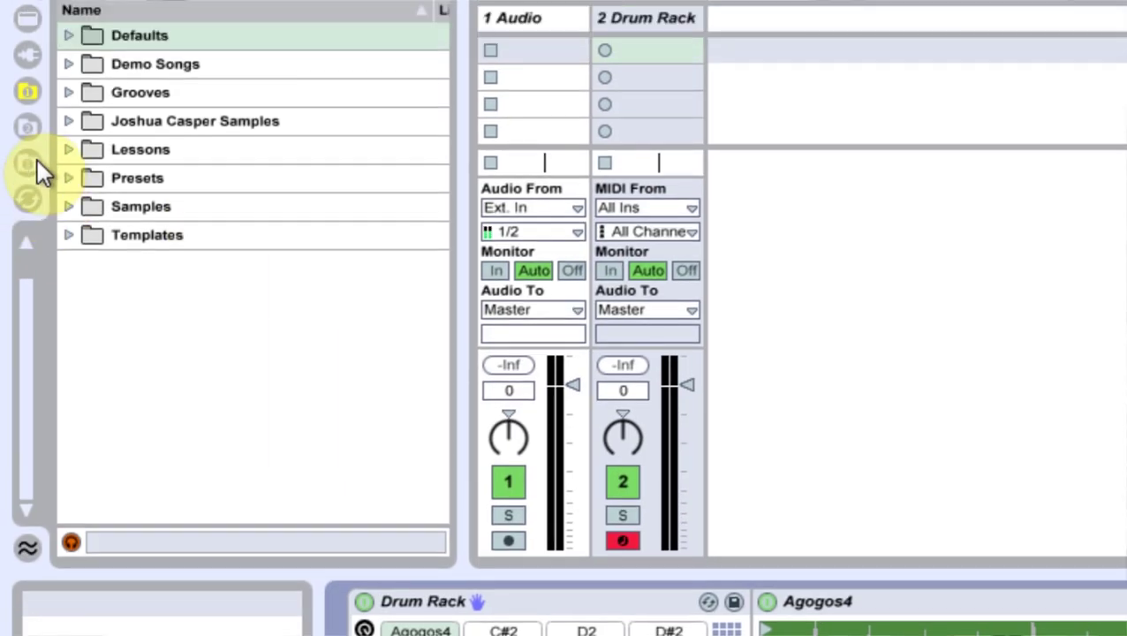
Add Agogos2.wav to the C#2 pad and lower the Agogos4 chain's mixer volume to -1.0 dB
left_click(38, 169)
left_click_drag(283, 316, 503, 476)
left_click(690, 170)
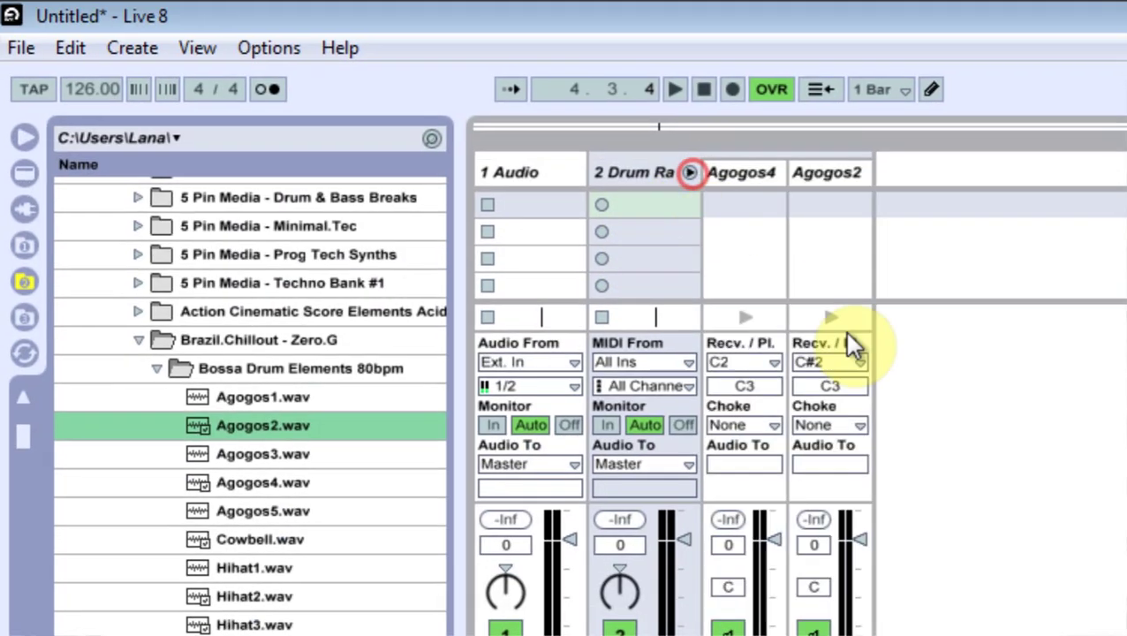
left_click_drag(774, 476, 774, 533)
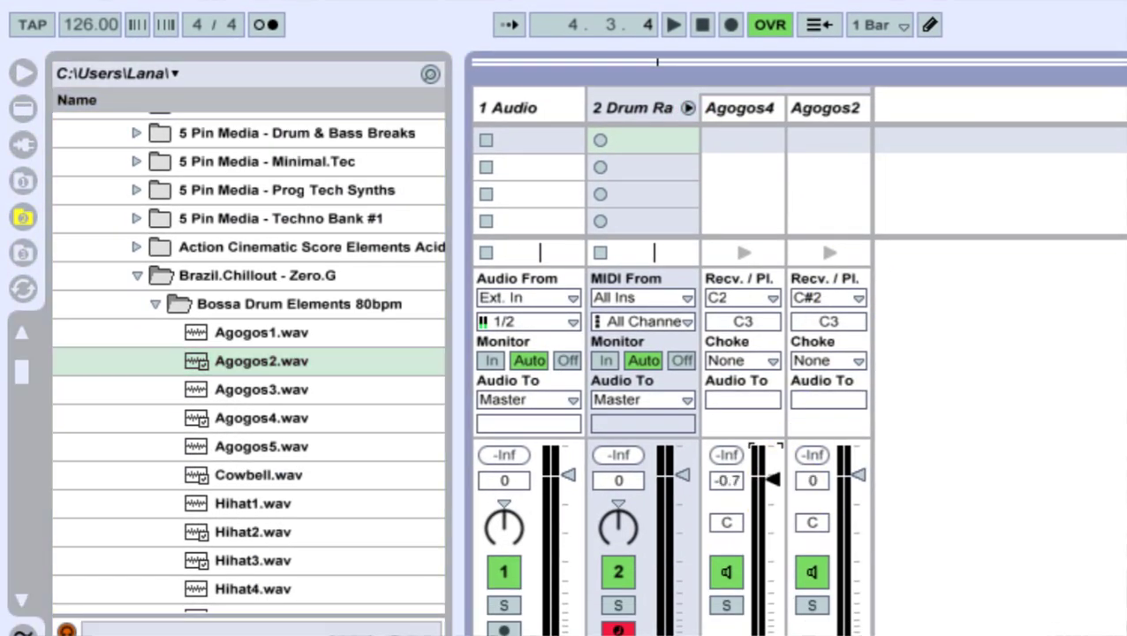
left_click_drag(773, 478, 773, 480)
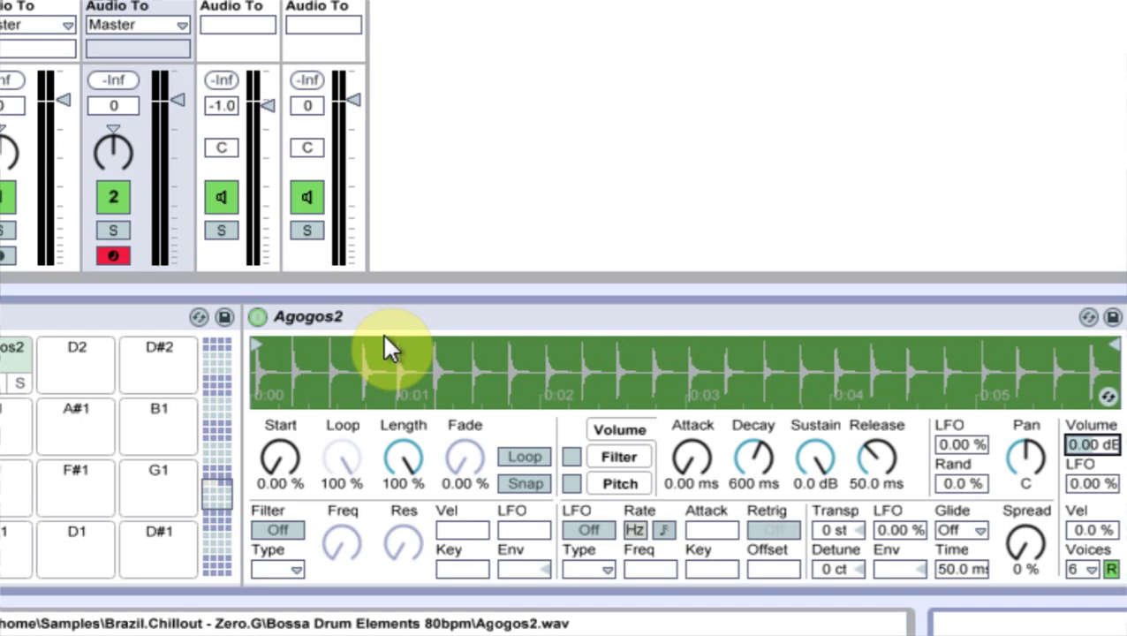
Replace the Drum Rack on the MIDI track with an empty Simpler and set its volume to 0 dB
left_click(140, 316)
key("Delete")
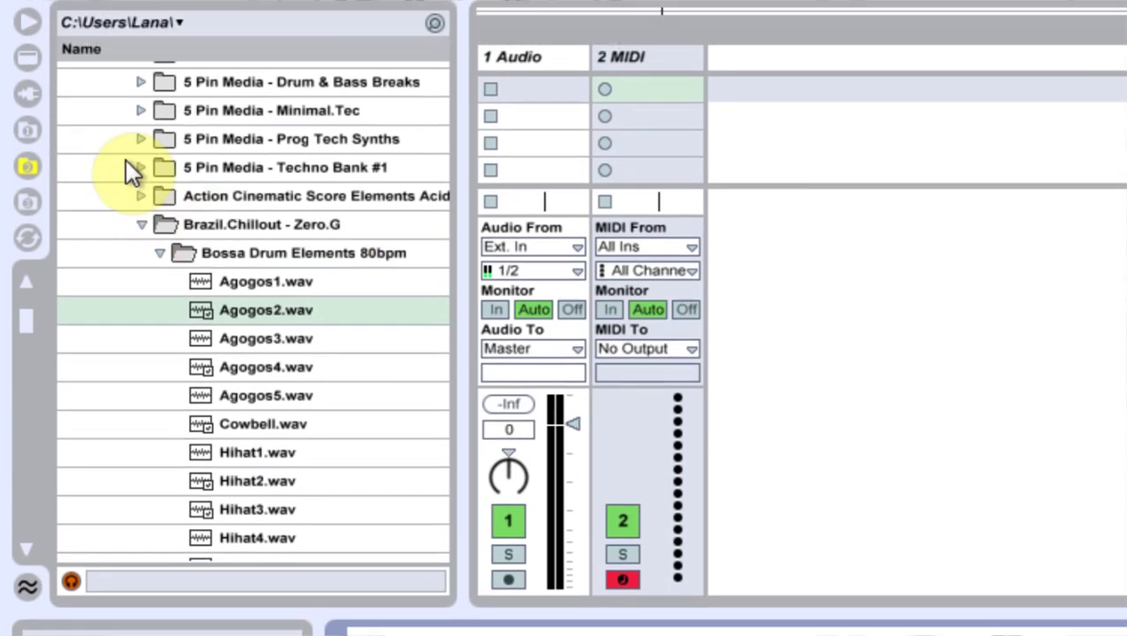
left_click(22, 157)
left_click_drag(117, 448, 655, 158)
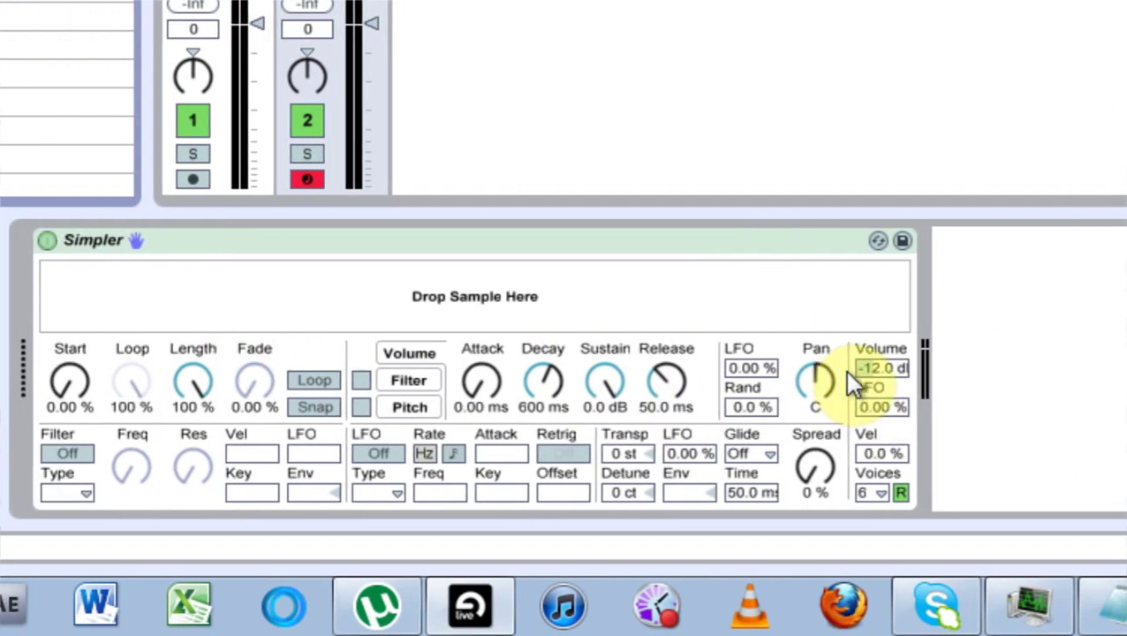
left_click(887, 370)
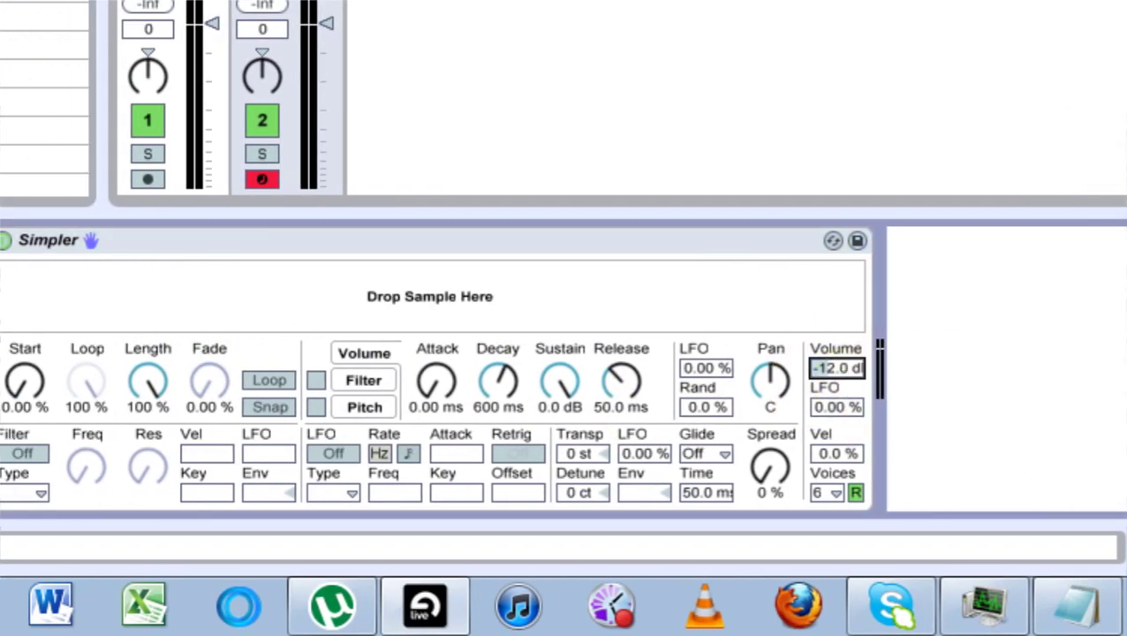
type("0")
key("Return")
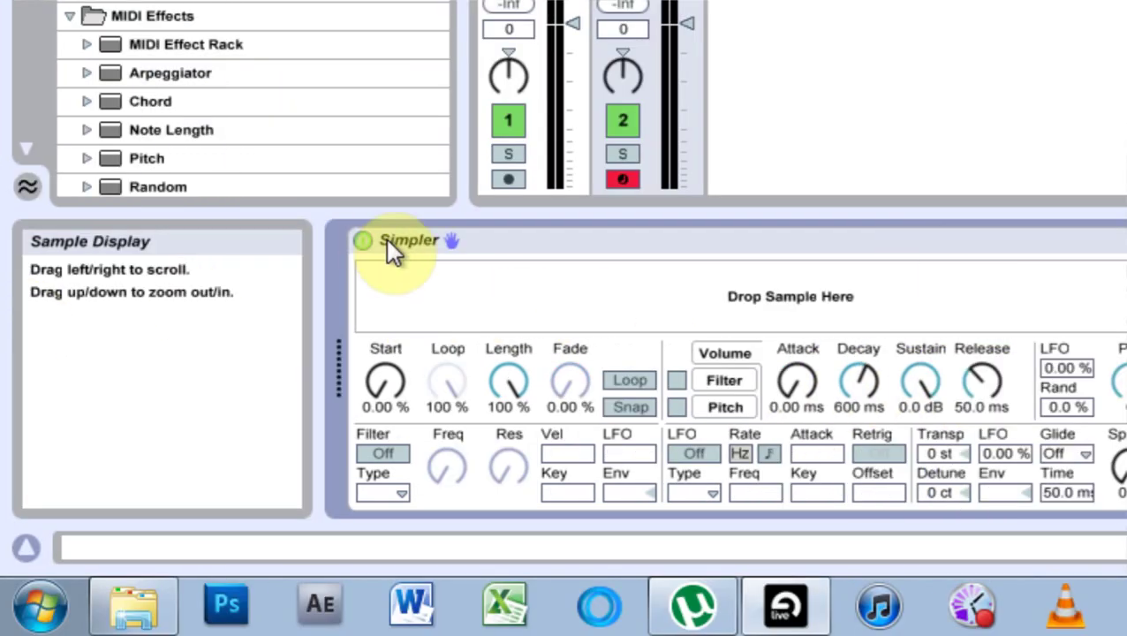
Save the Simpler's settings as its default preset and remove the device from the MIDI track
right_click(176, 243)
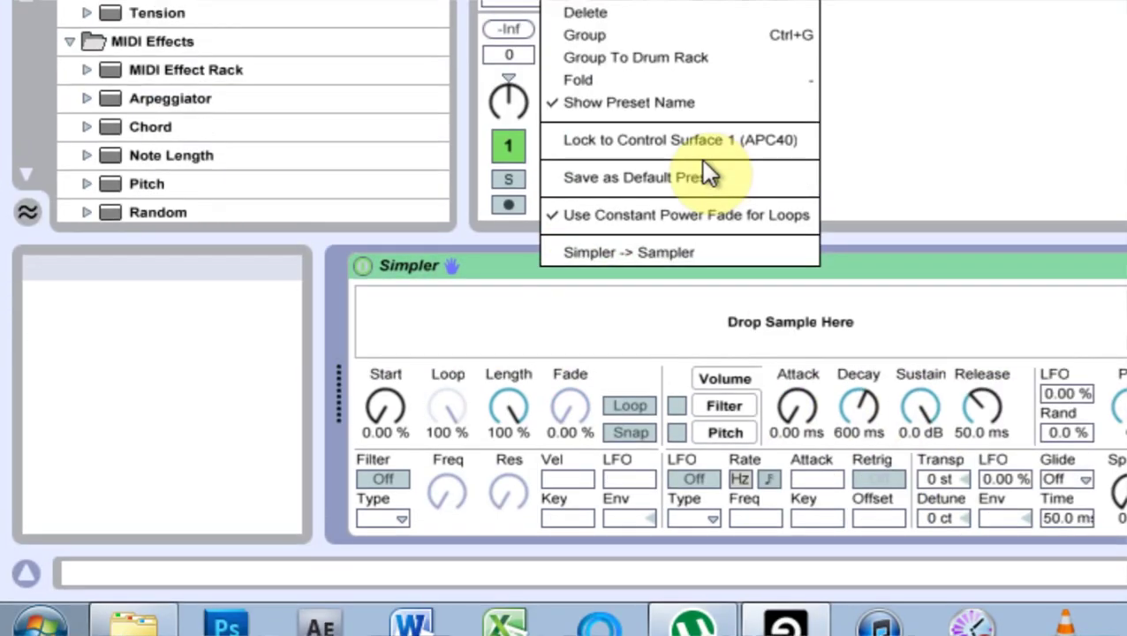
left_click(663, 178)
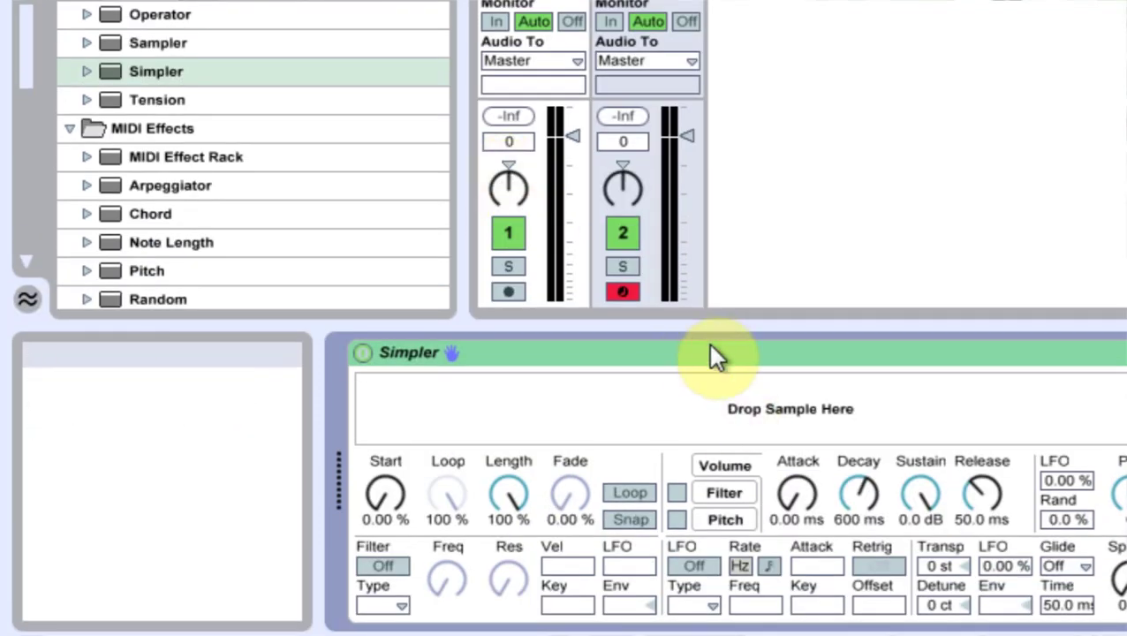
left_click(710, 347)
key("Delete")
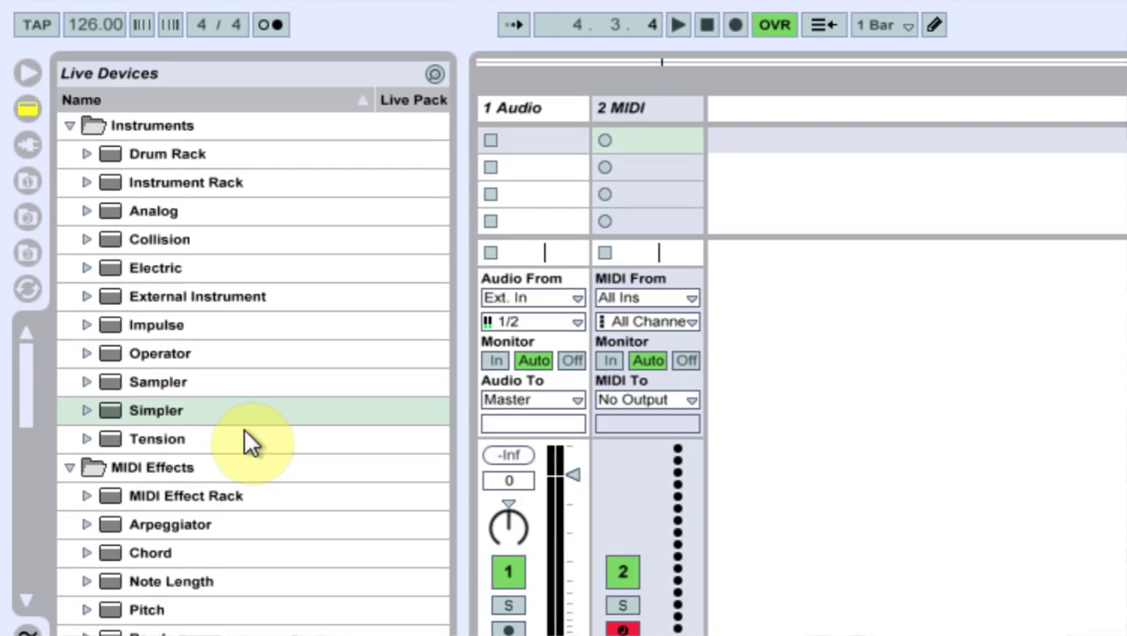
Load a fresh Simpler on the MIDI track to check its default volume, and delete it
left_click_drag(221, 410, 646, 159)
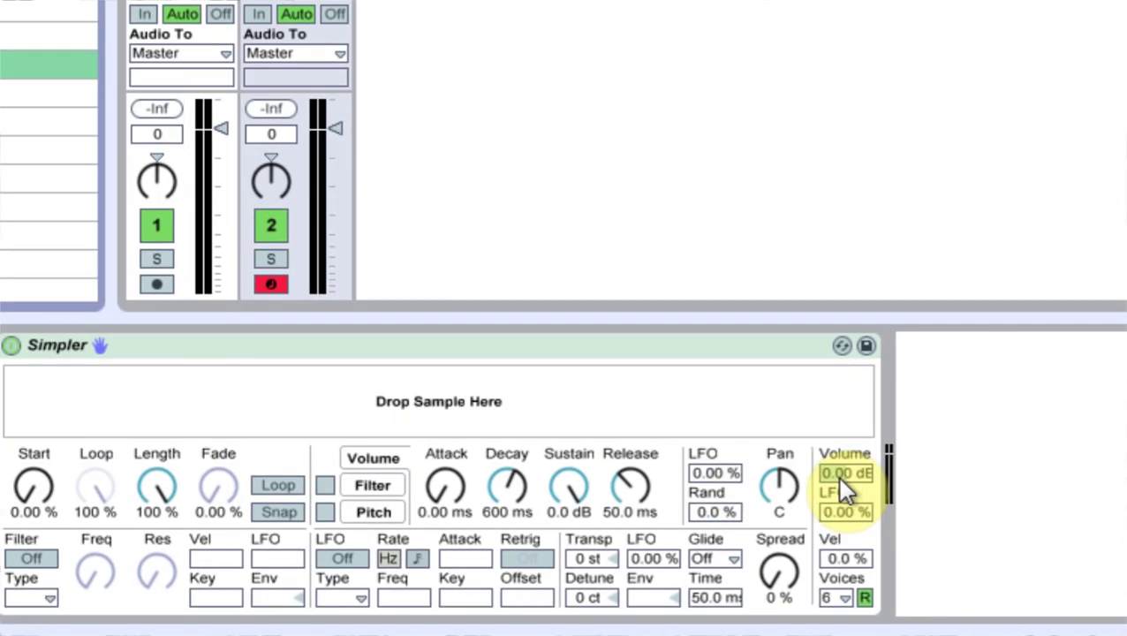
left_click(837, 476)
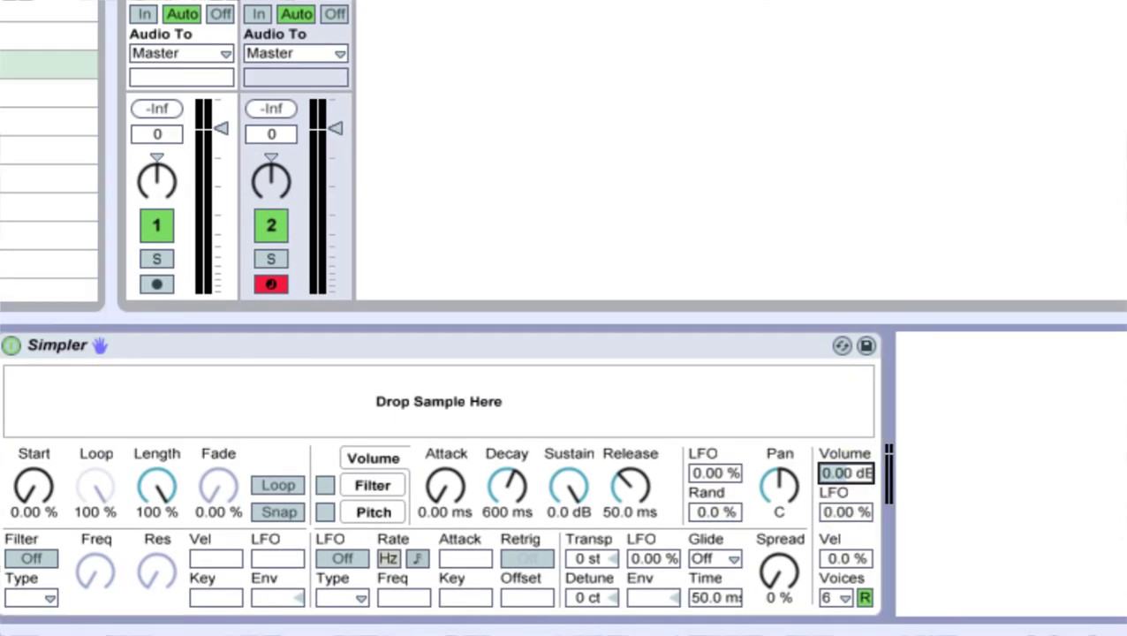
left_click(629, 350)
key("Delete")
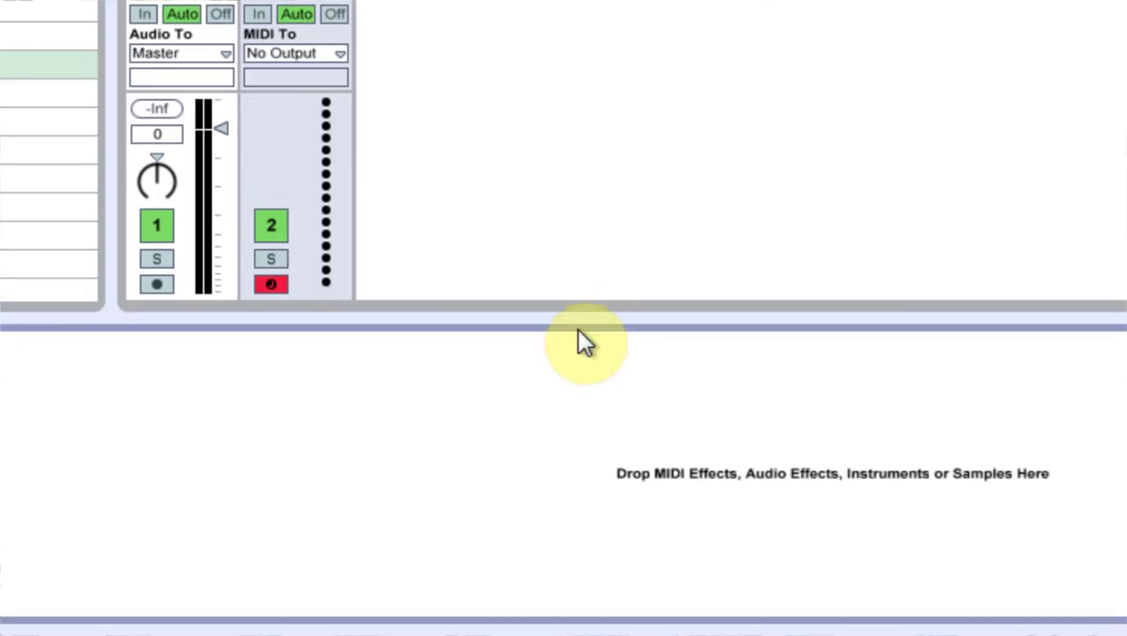
Test Agogos2.wav on the C2 pad of a new Drum Rack, and delete the rack
left_click_drag(101, 156, 664, 143)
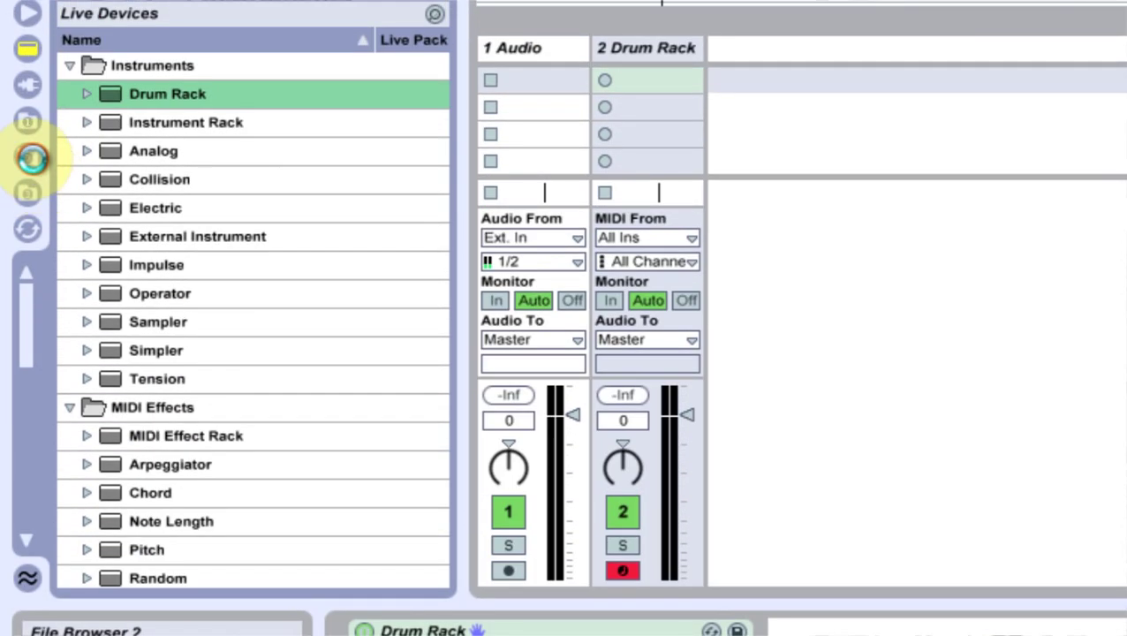
left_click(28, 90)
left_click_drag(212, 231, 401, 605)
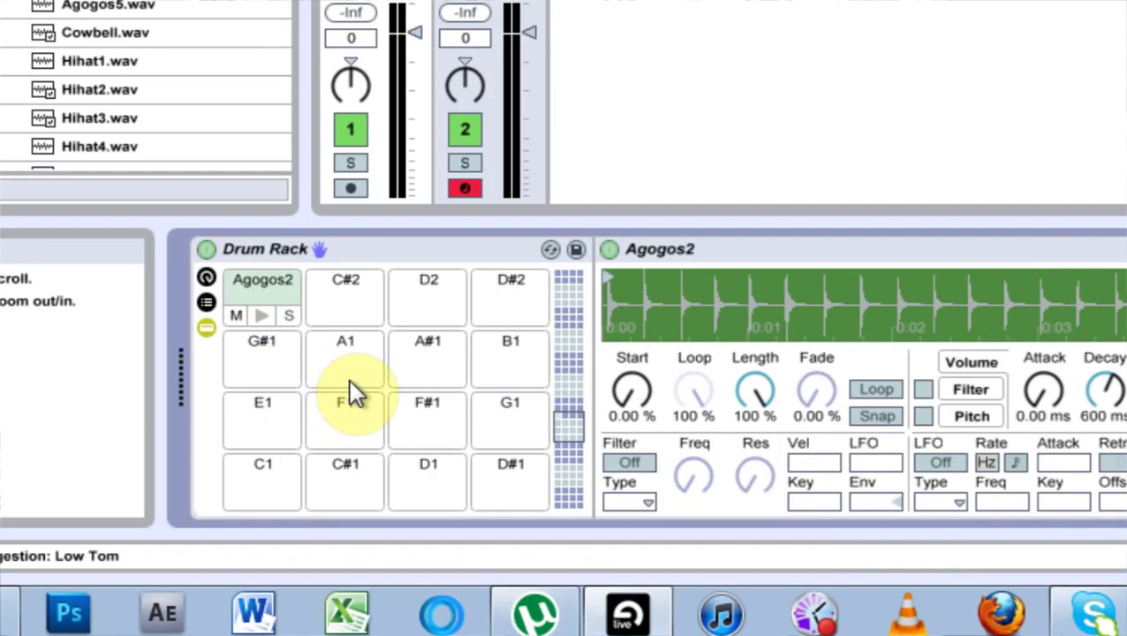
left_click(734, 248)
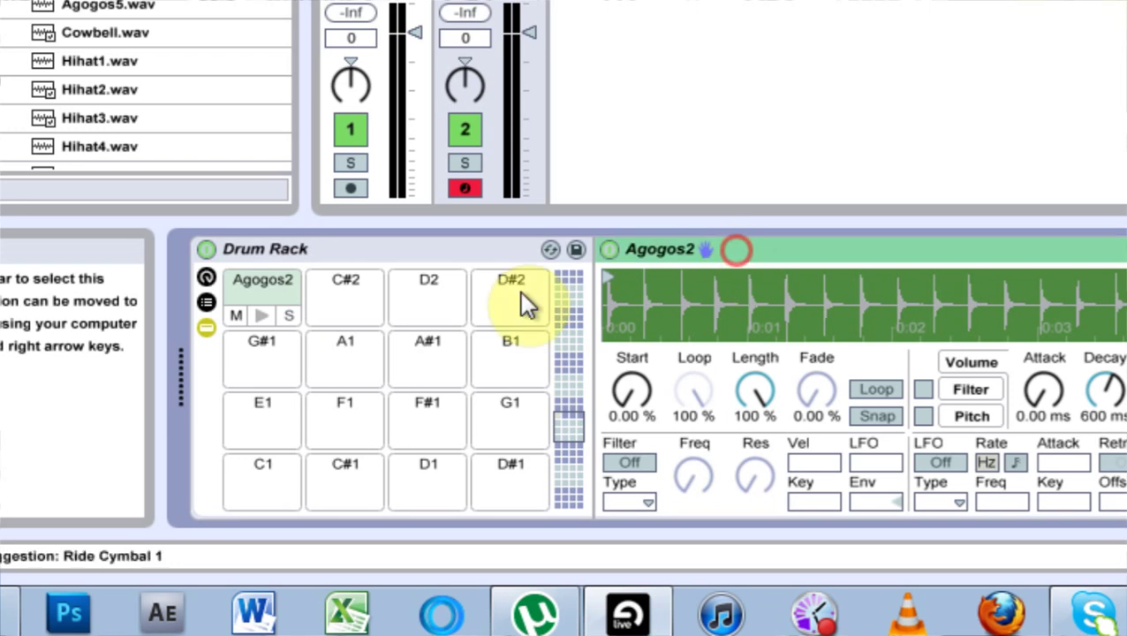
left_click(429, 248)
key("Delete")
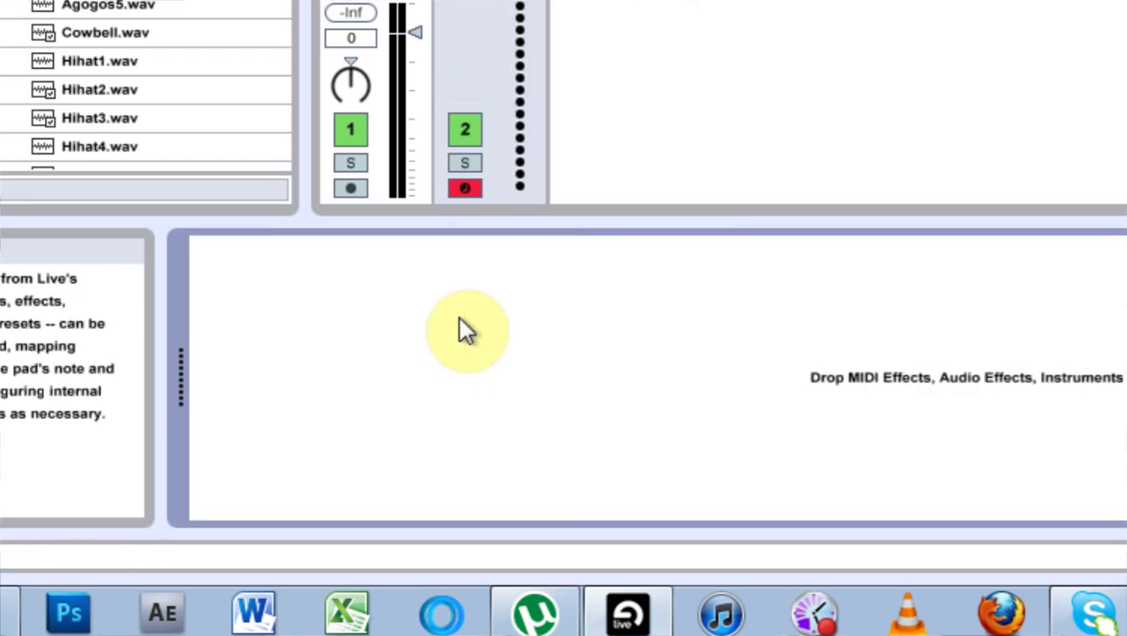
Examine the Library's Defaults folder and locate the Simpler.adv preset under Instruments
left_click(35, 162)
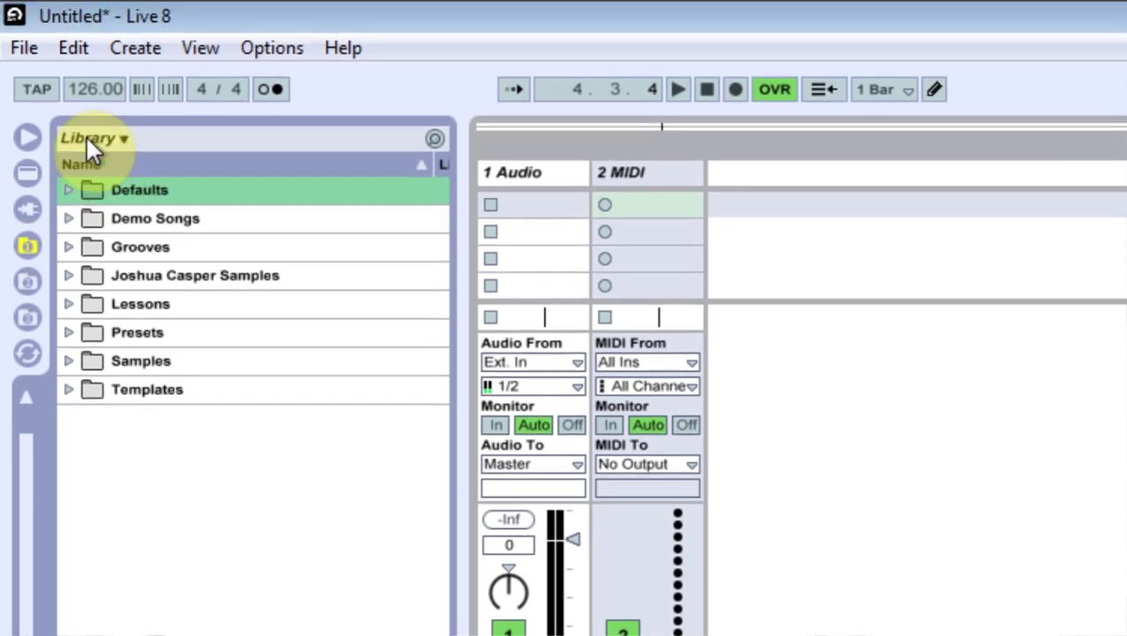
left_click(69, 194)
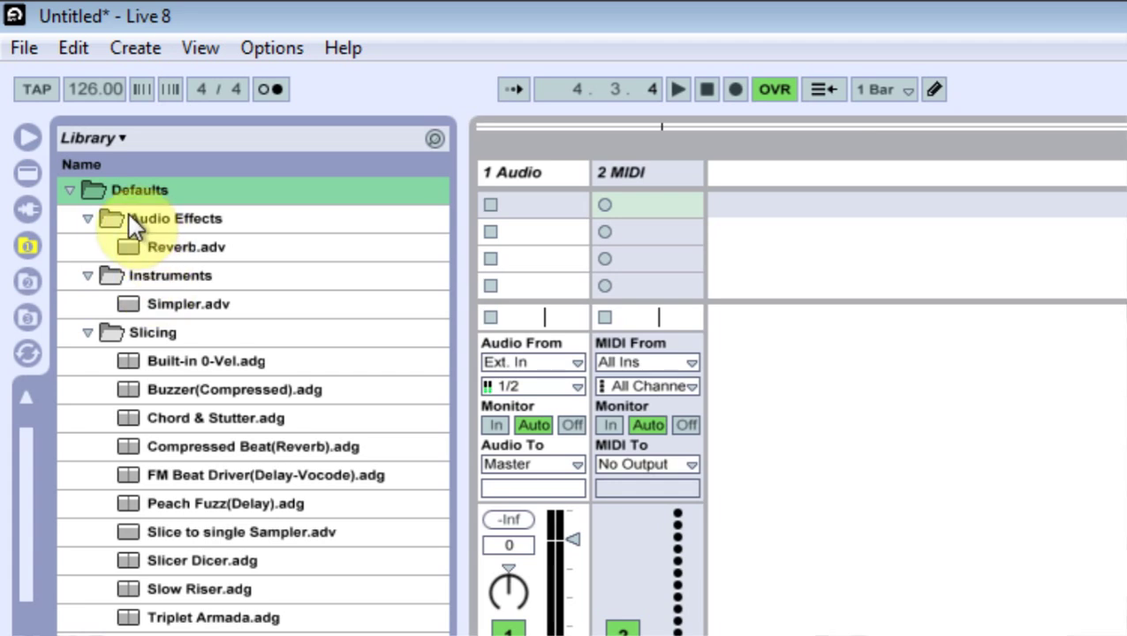
left_click(87, 218)
left_click(88, 246)
left_click(87, 274)
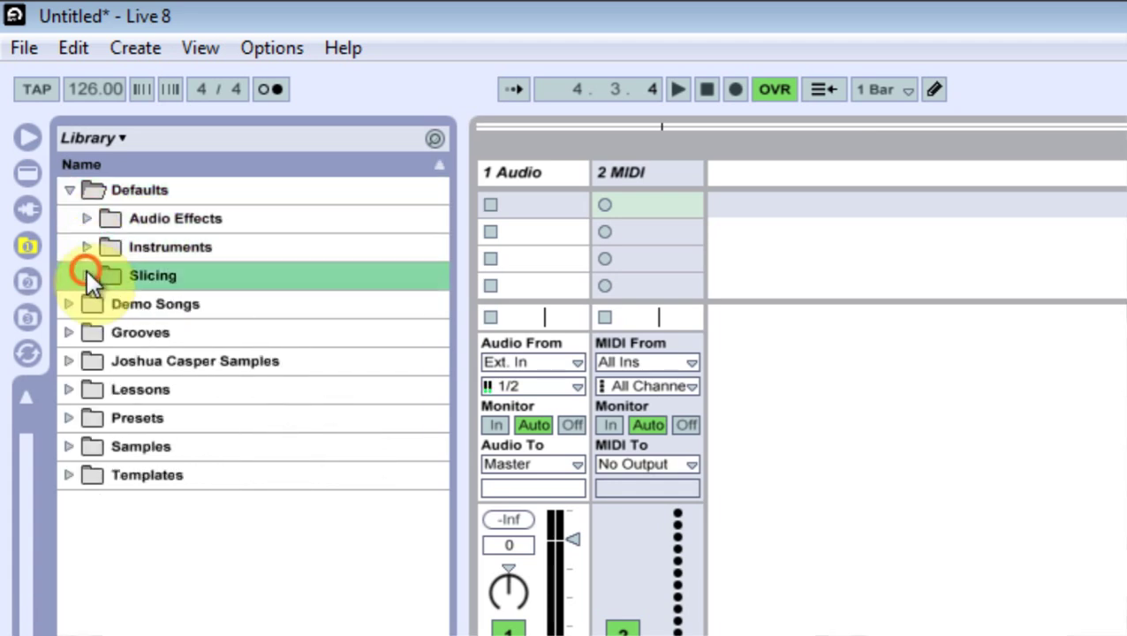
left_click(87, 247)
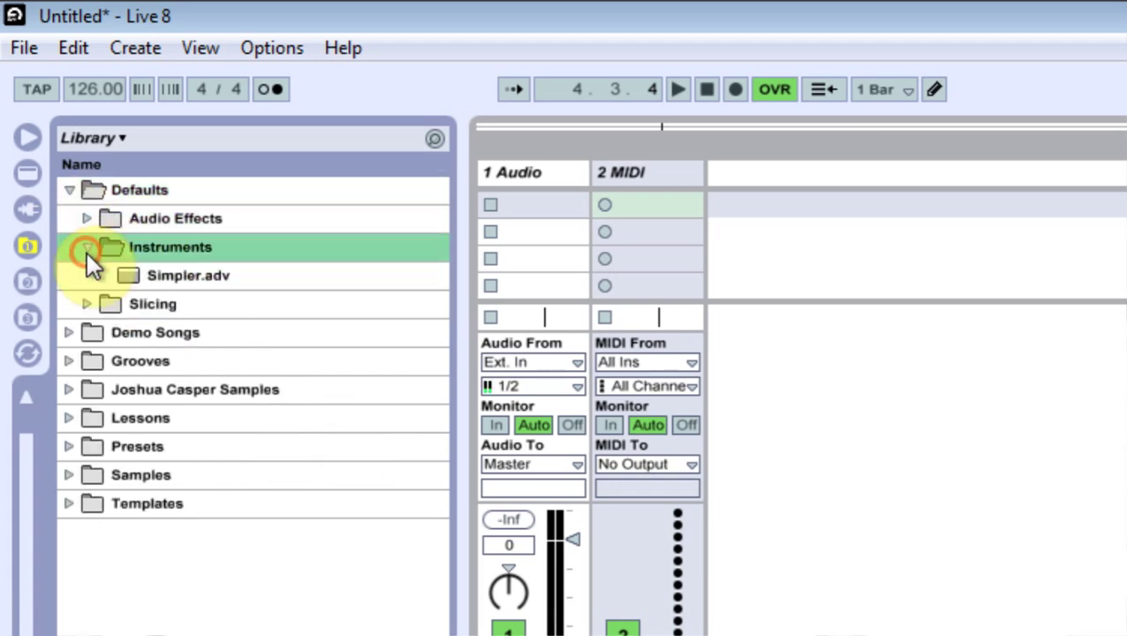
left_click(141, 275)
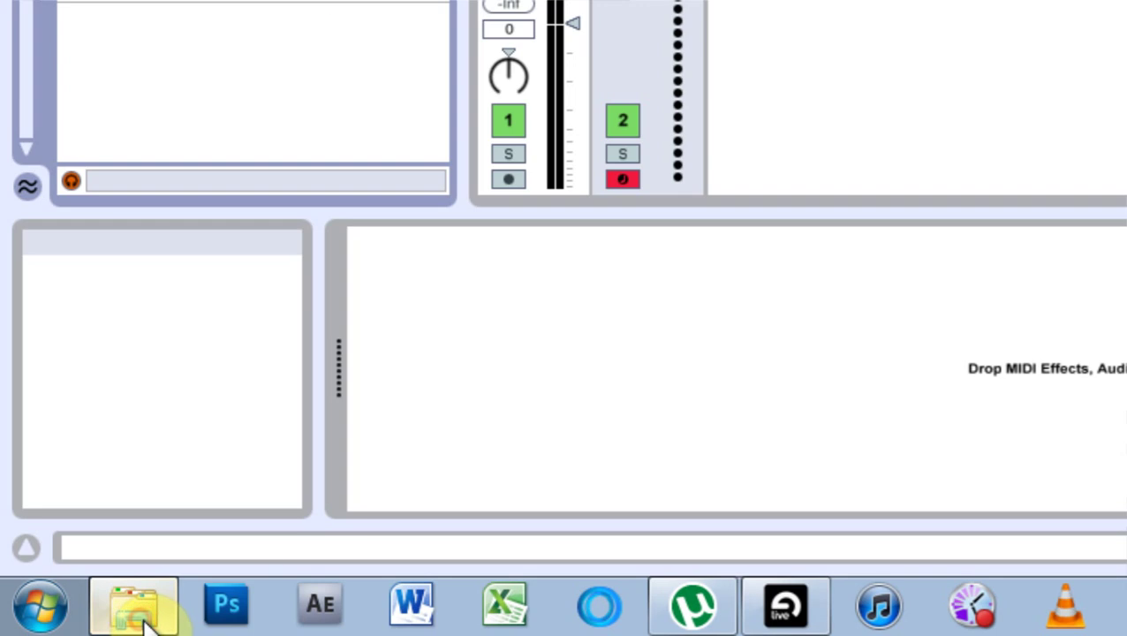
Switch to Windows Explorer and create a new folder inside the Ableton Library's Defaults folder
left_click(143, 616)
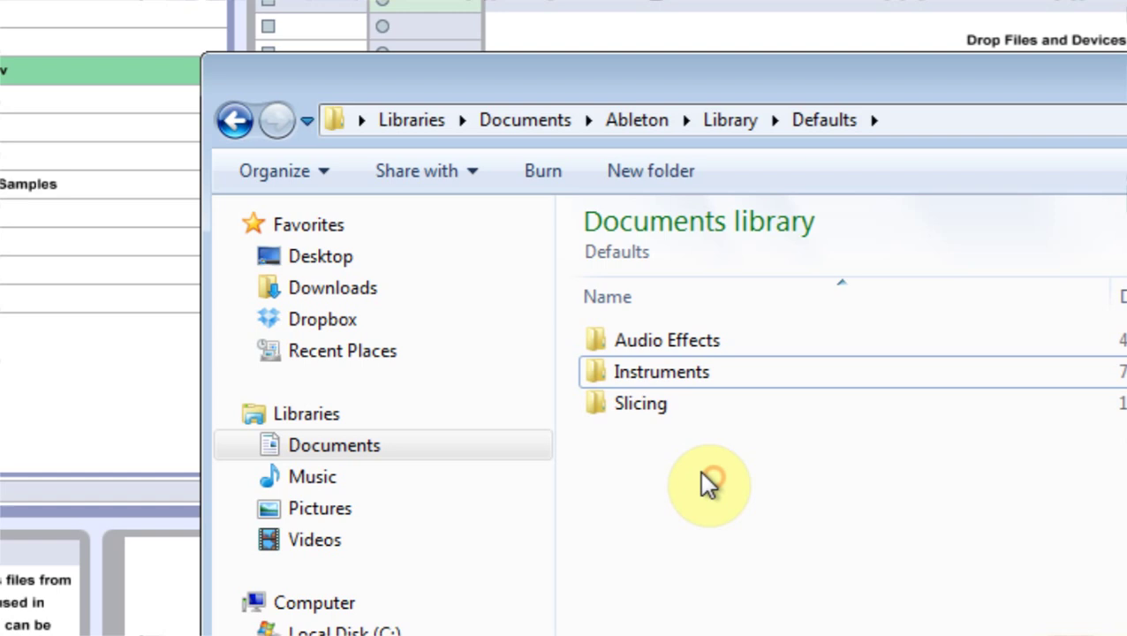
left_click(674, 176)
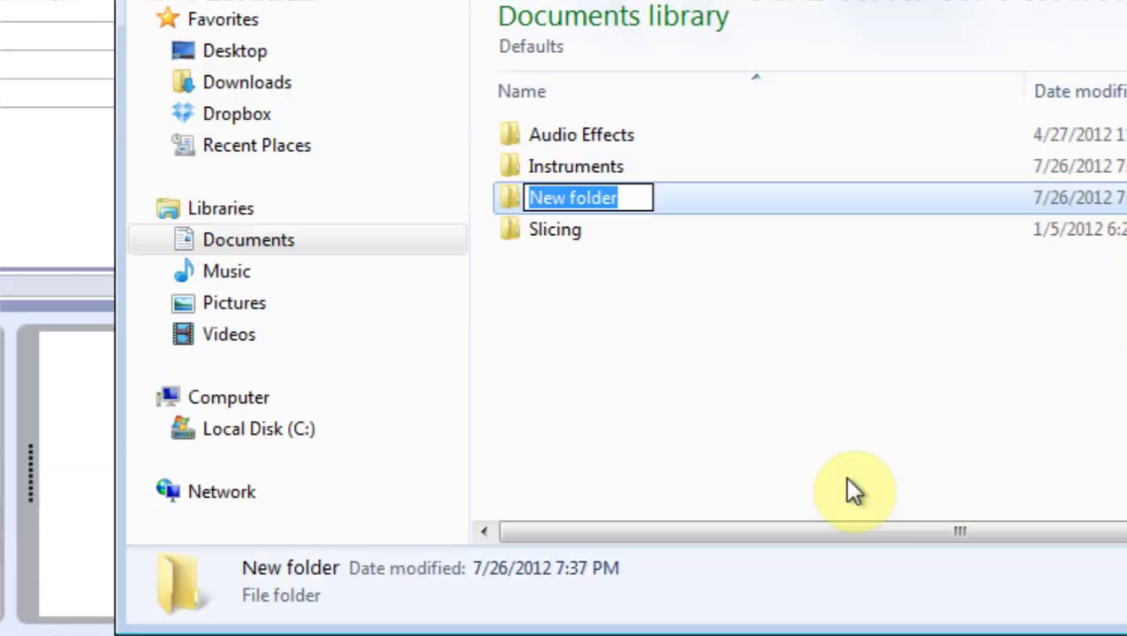
Switch to the Notepad note and copy the text "Dropping Samples"
left_click(849, 625)
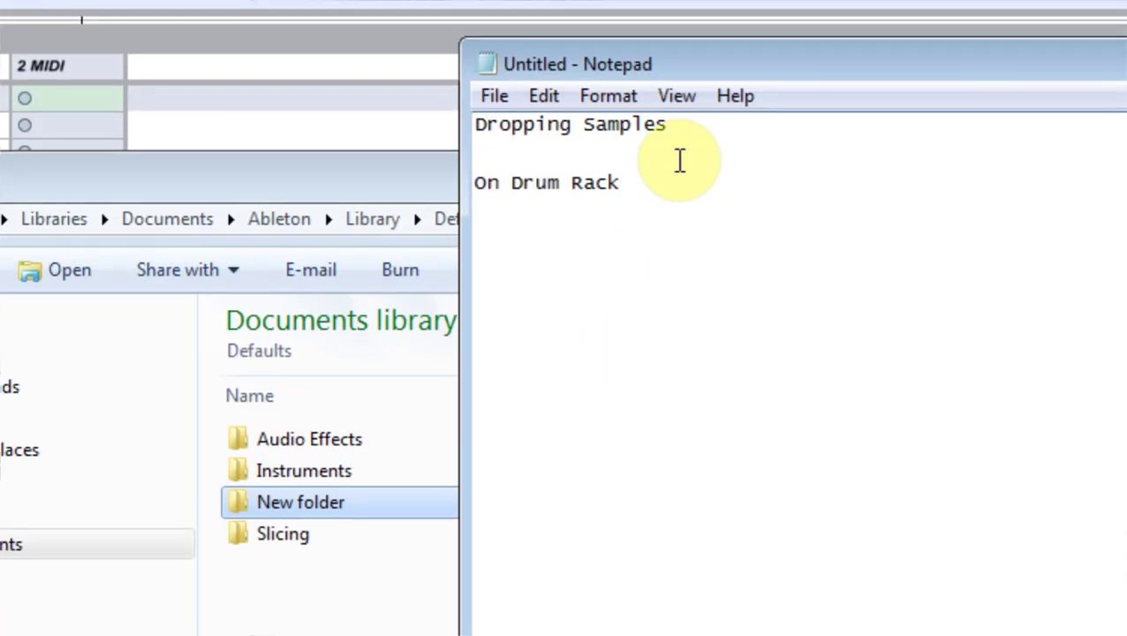
left_click_drag(682, 12, 433, 0)
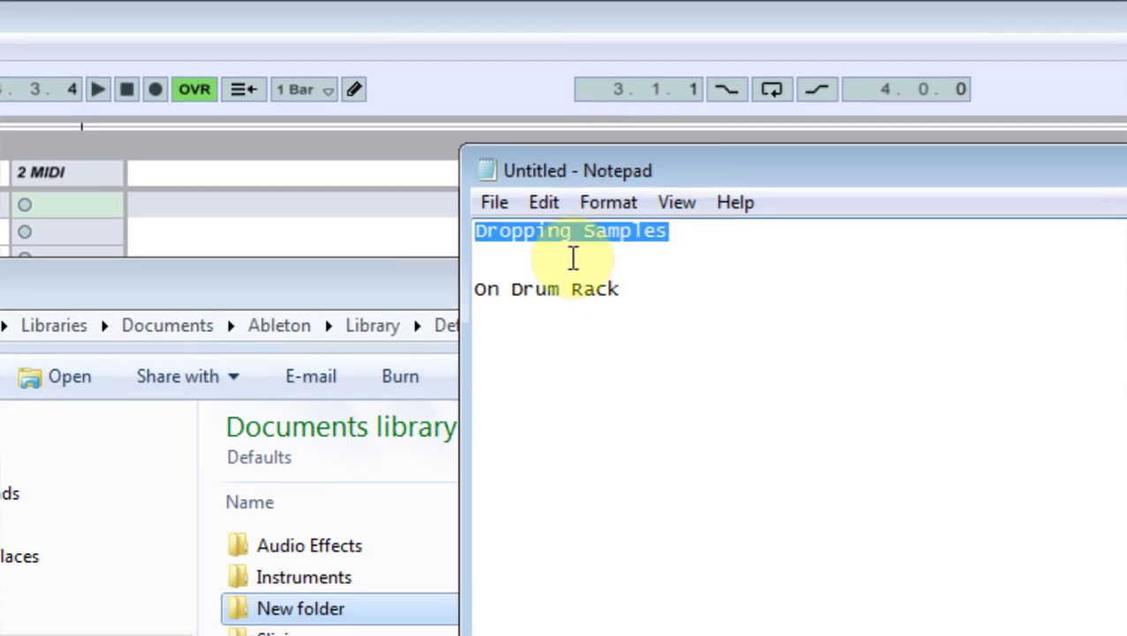
left_click(473, 184)
left_click_drag(667, 231, 433, 237)
key("ctrl+c")
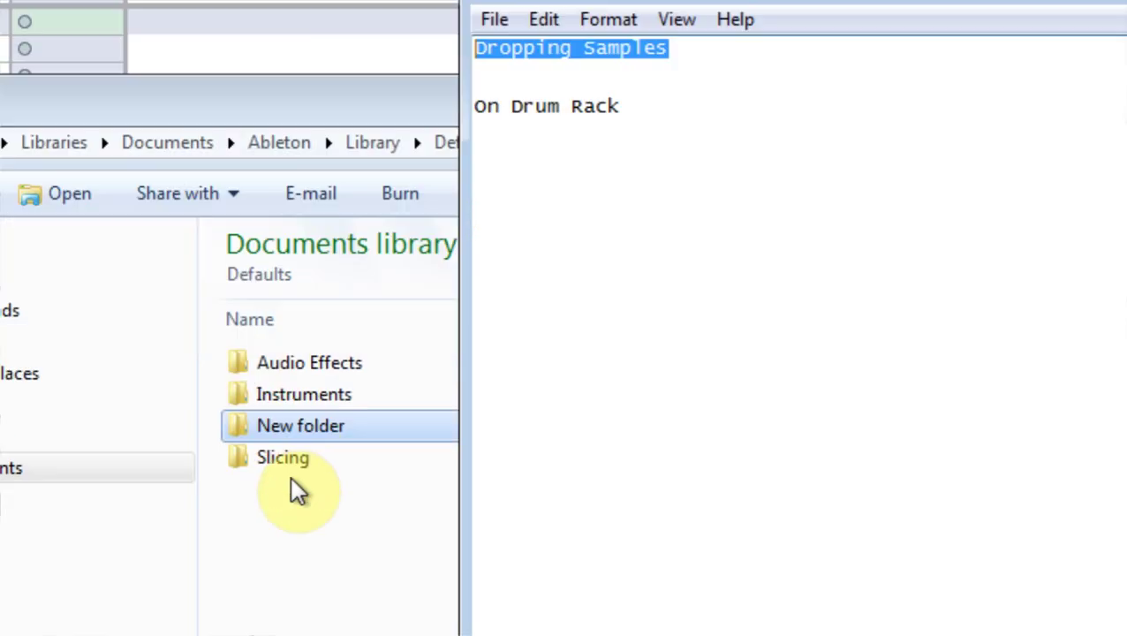
Return to Windows Explorer and rename the new folder in Defaults as "Dropping Samples" using the copied text
left_click(278, 611)
left_click(280, 613)
key("ctrl+v")
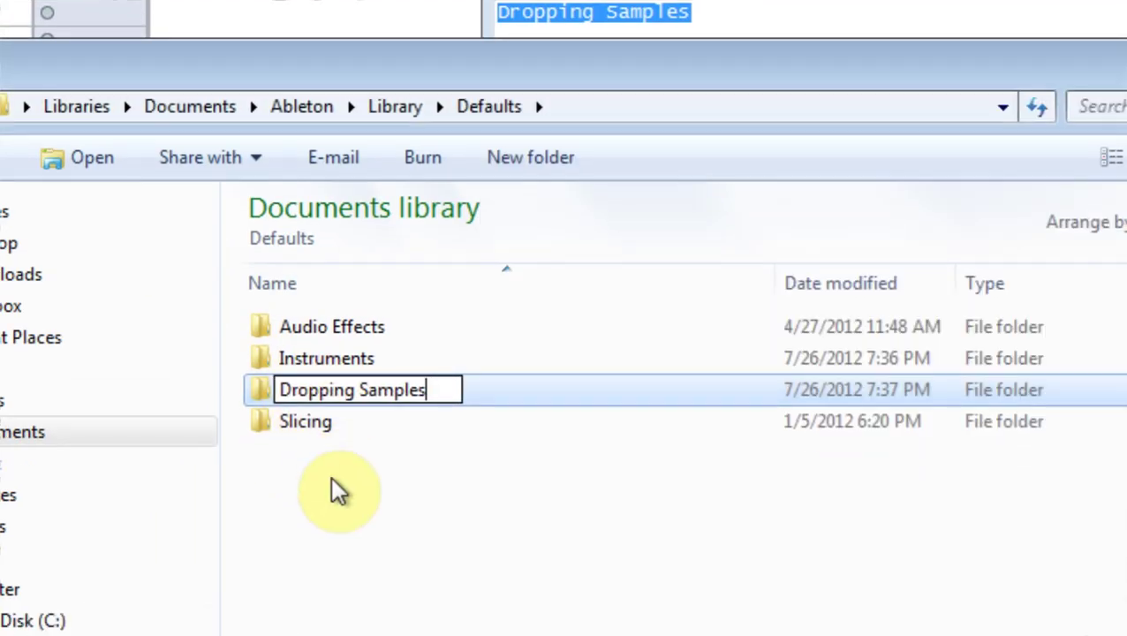
key("Return")
Create a subfolder inside Dropping Samples and name it "On Drum Rack" using the text from the Notepad note
double_click(253, 385)
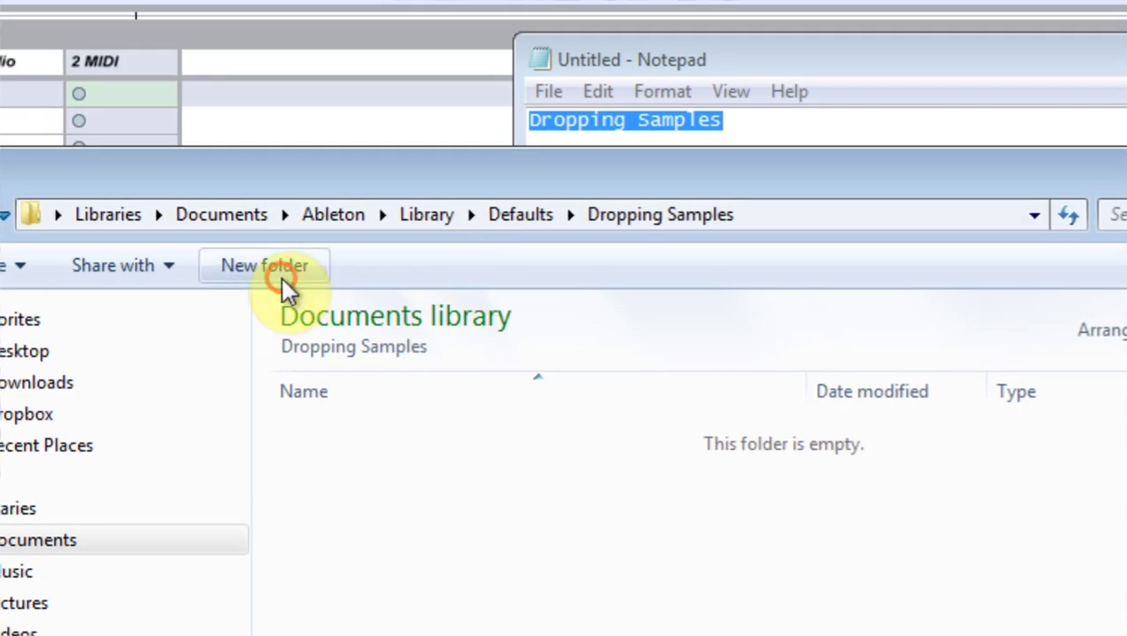
left_click(281, 278)
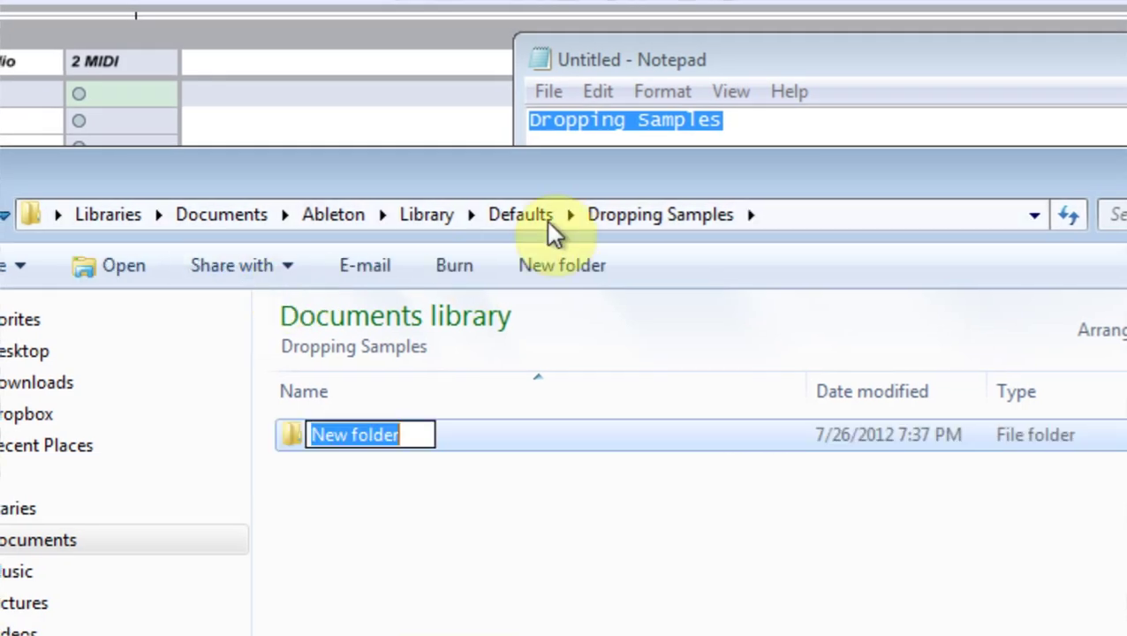
left_click(909, 67)
left_click_drag(703, 174, 512, 178)
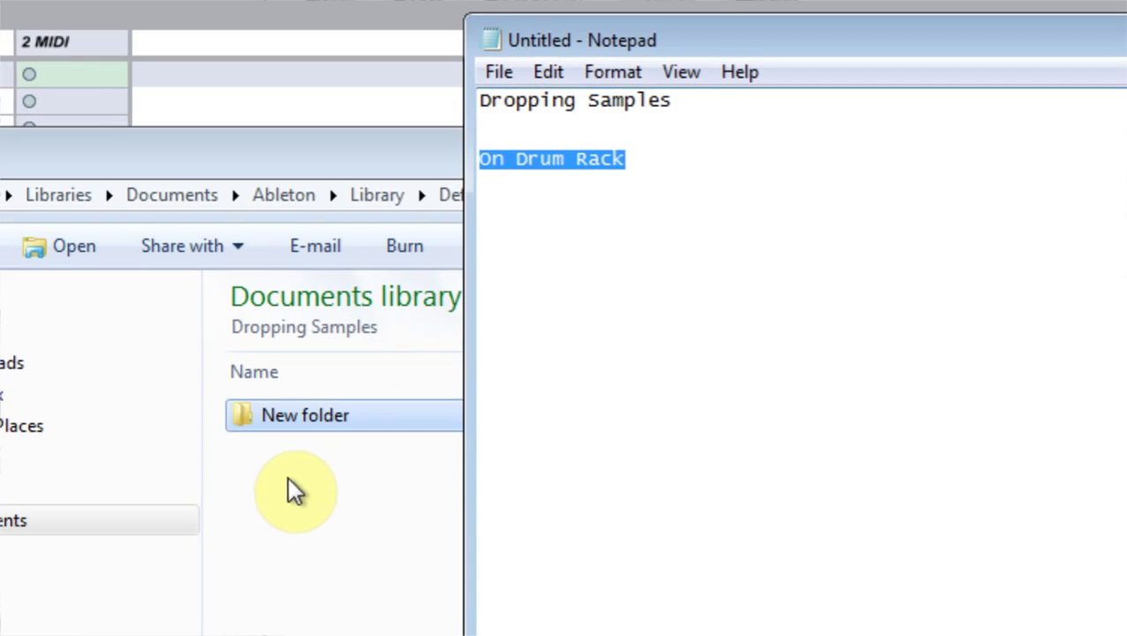
left_click(287, 476)
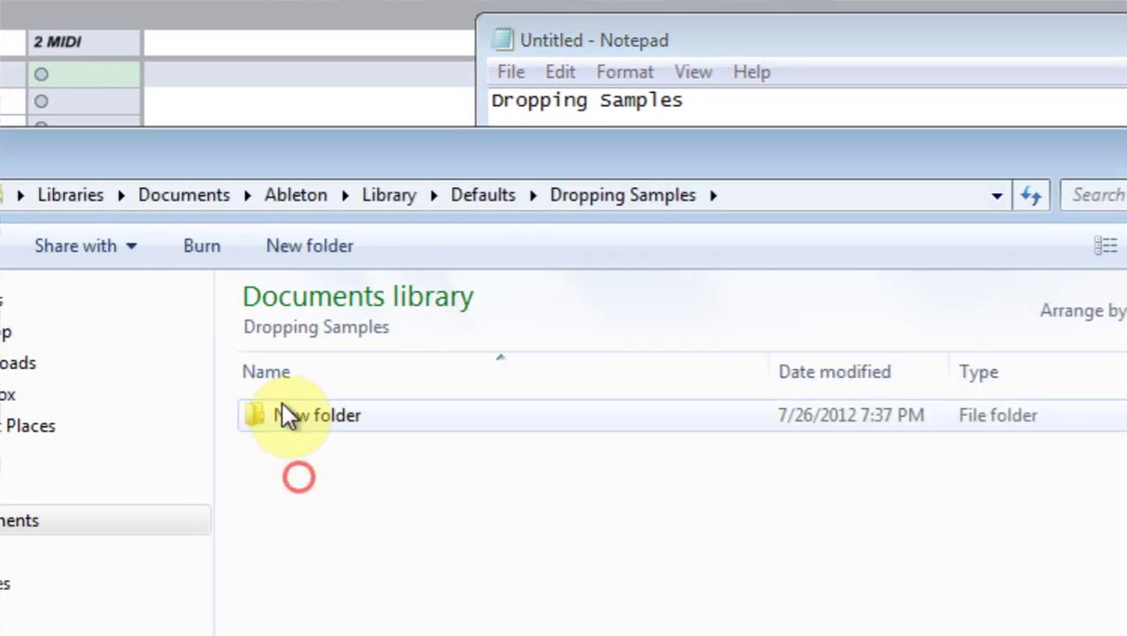
left_click(284, 411)
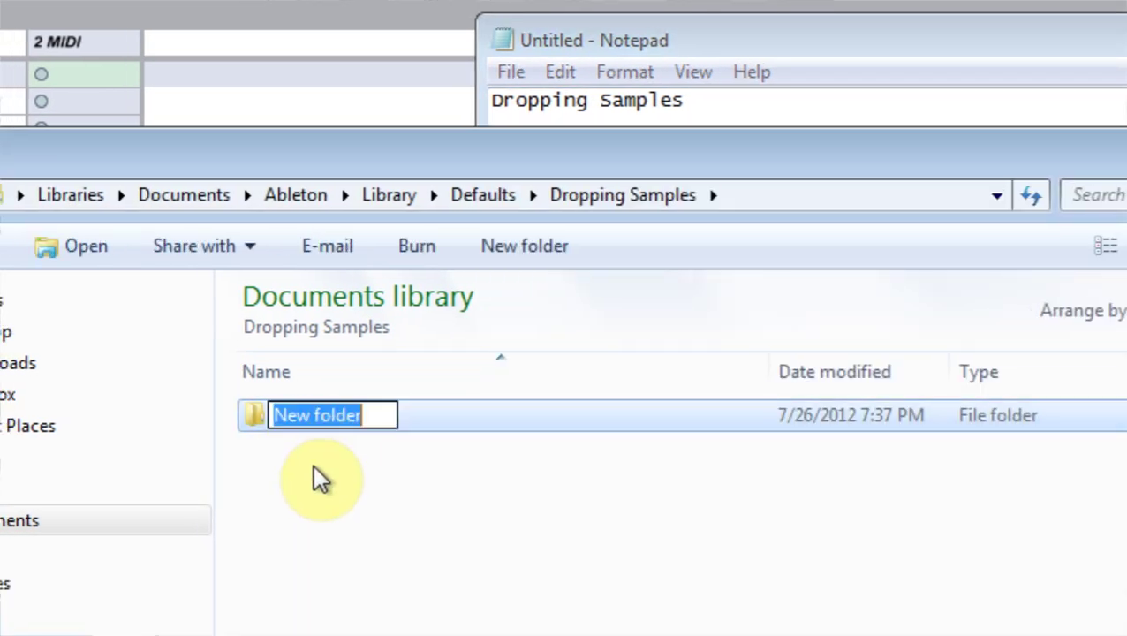
type("On Drum Rack")
left_click(396, 558)
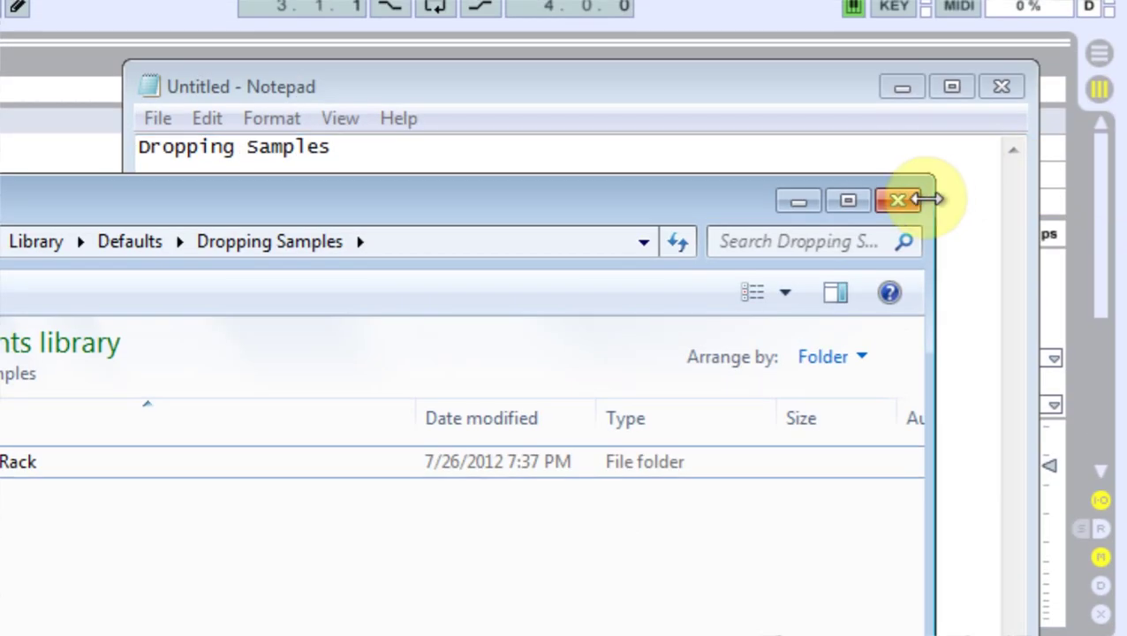
Close the Explorer window and minimize the Notepad note to return to Ableton Live
left_click(888, 198)
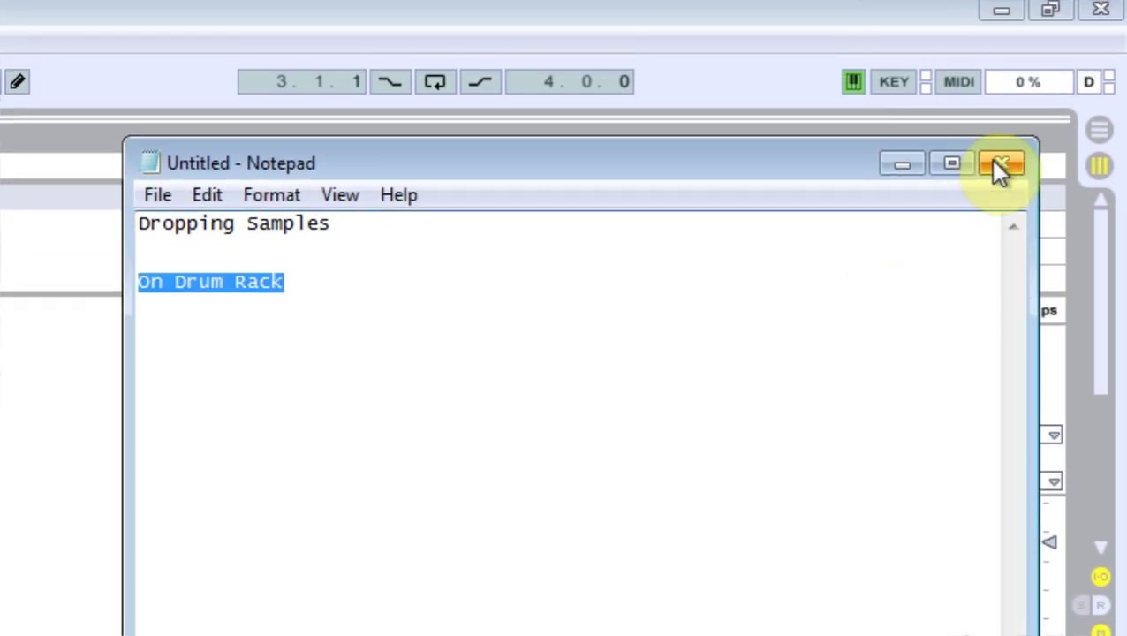
left_click(1002, 85)
left_click(295, 480)
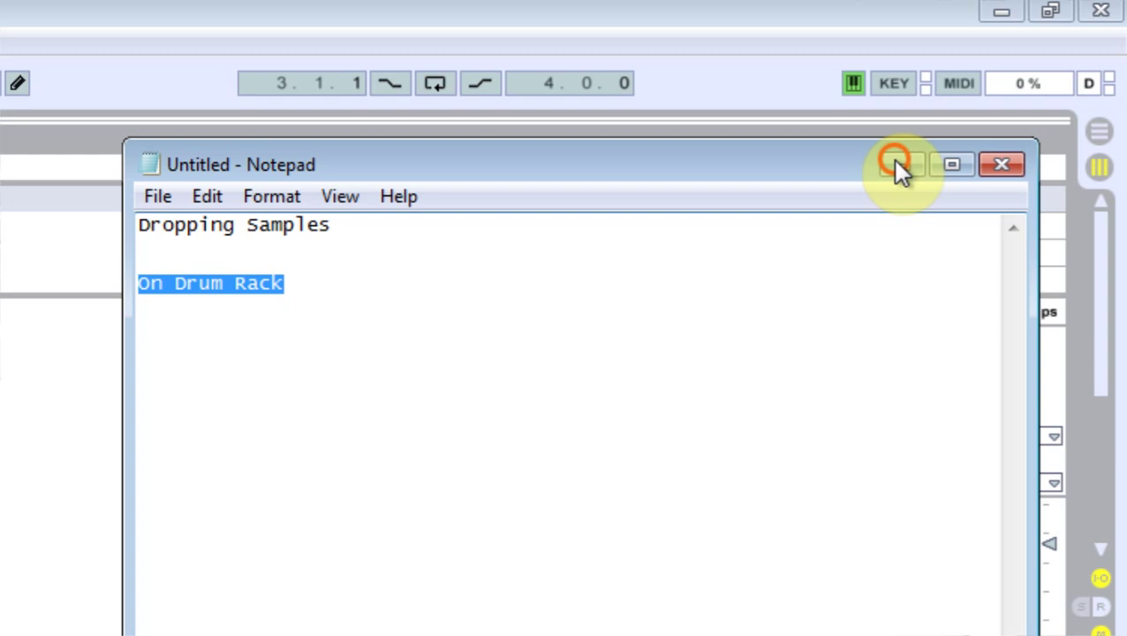
left_click(902, 110)
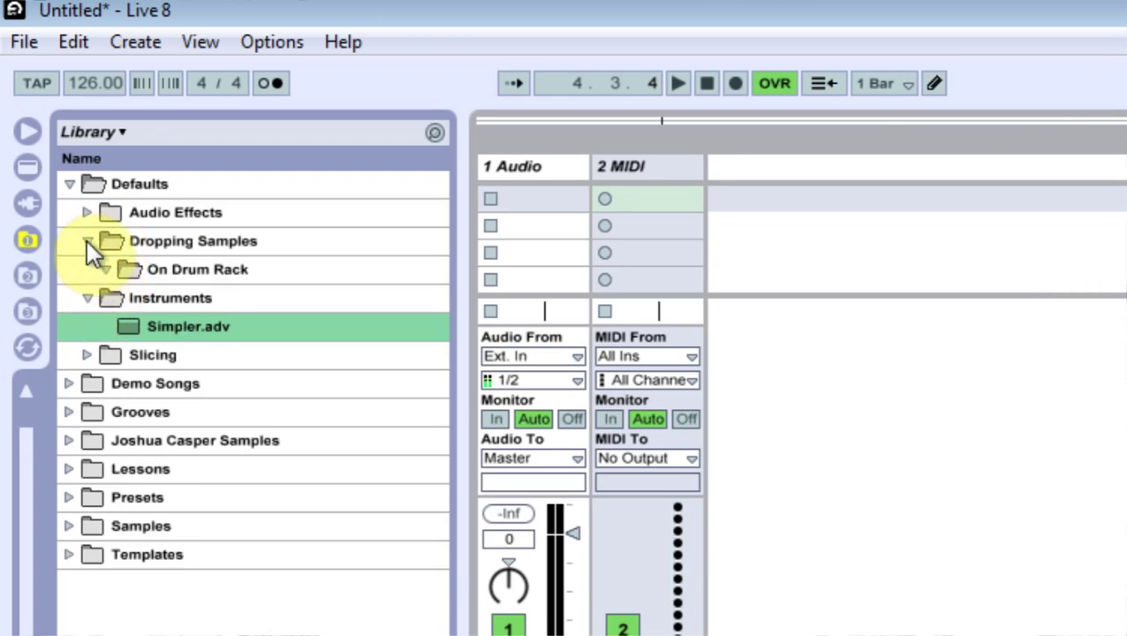
Move the Simpler.adv preset from the Instruments folder into Dropping Samples > On Drum Rack in the Library's Defaults
left_click(87, 240)
left_click(83, 274)
left_click(83, 244)
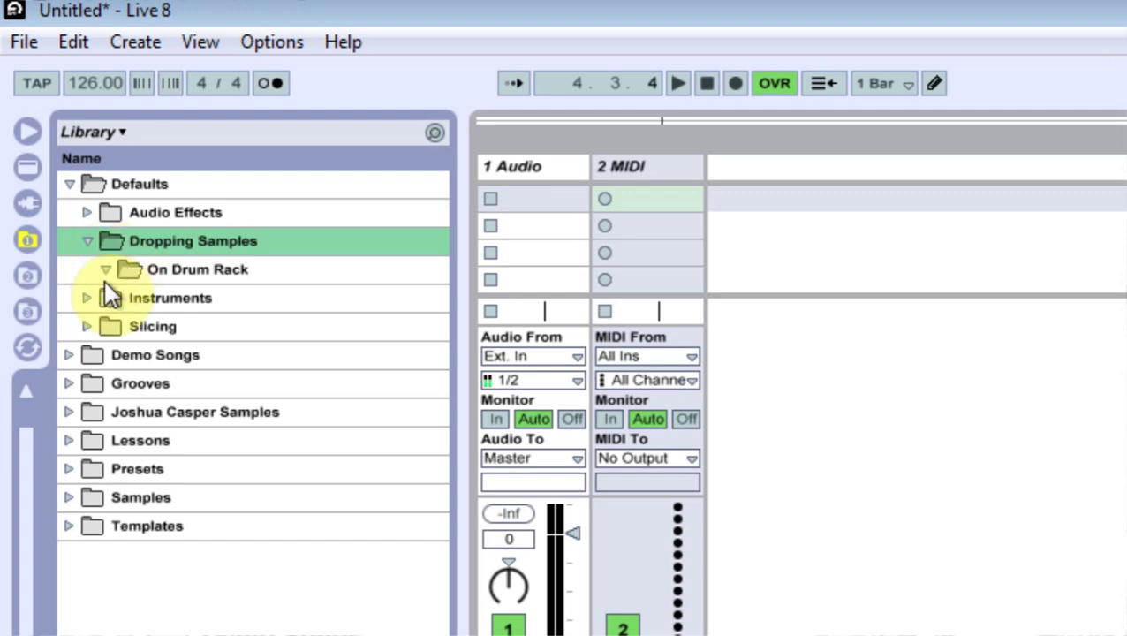
left_click(103, 274)
left_click(88, 298)
left_click(143, 324)
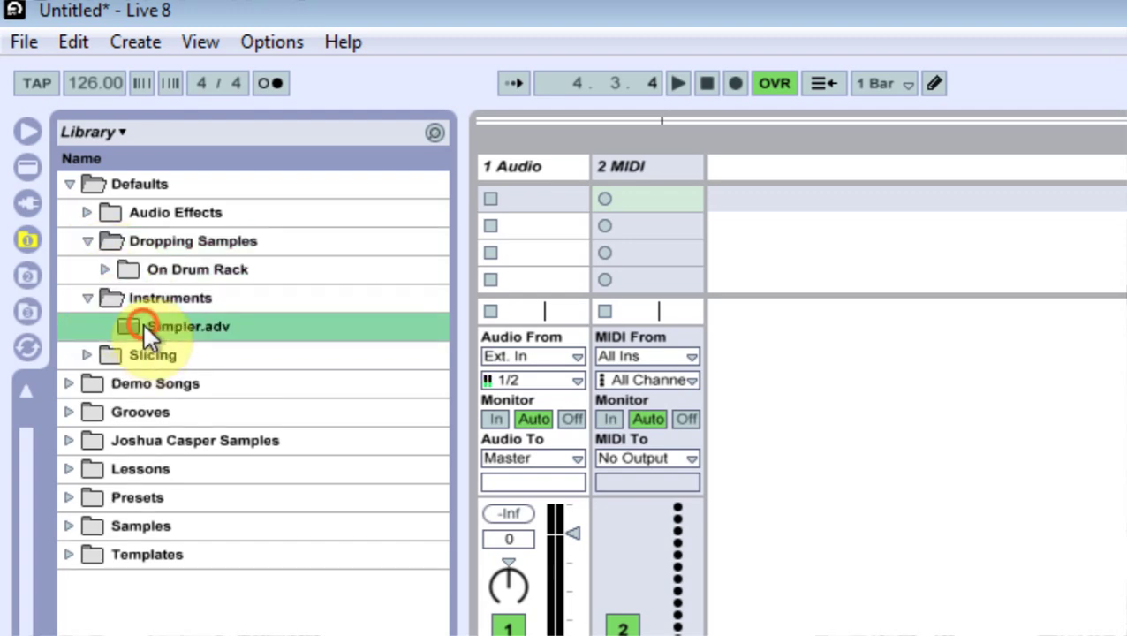
left_click_drag(139, 323, 210, 261)
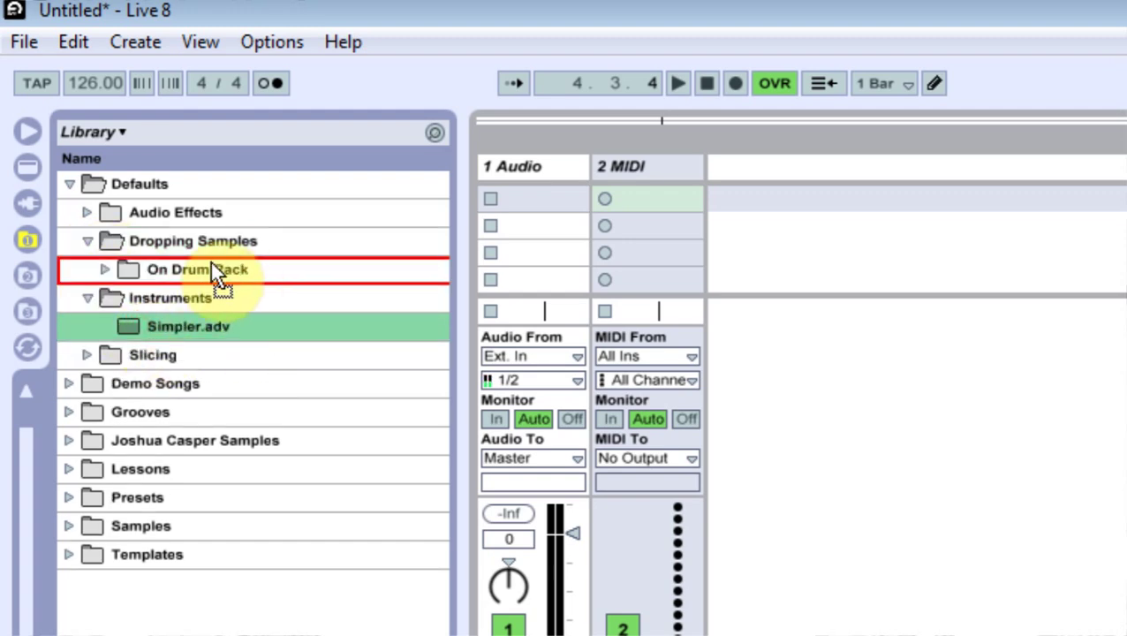
left_click_drag(141, 268, 135, 268)
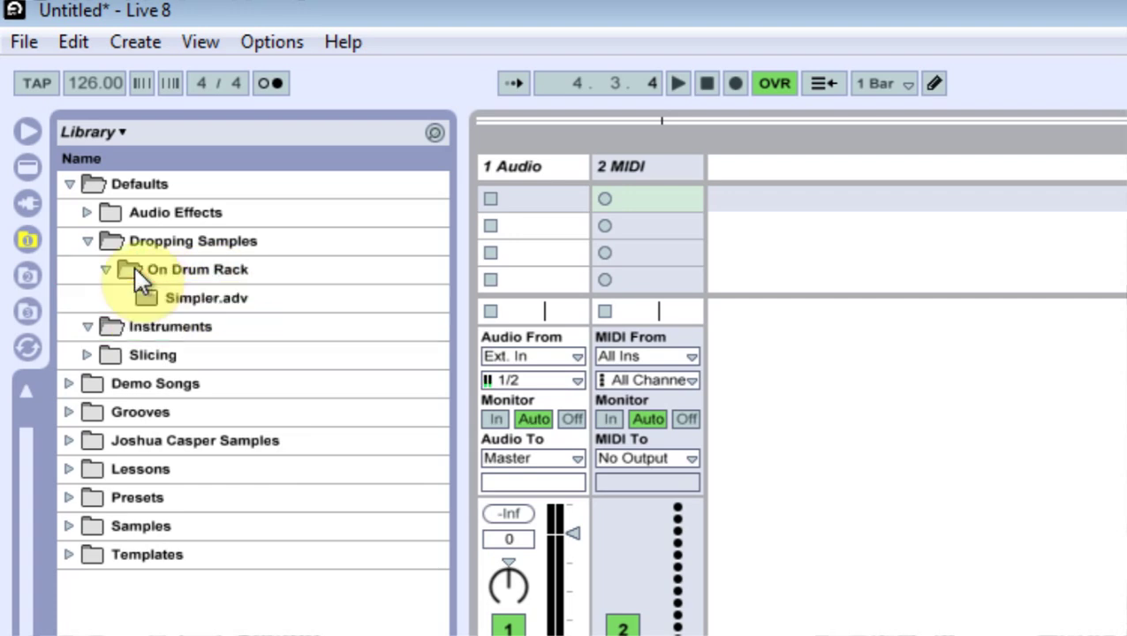
left_click(168, 297)
Load a Drum Rack on the second track and place Agogos2.wav on its C2 pad
left_click(27, 112)
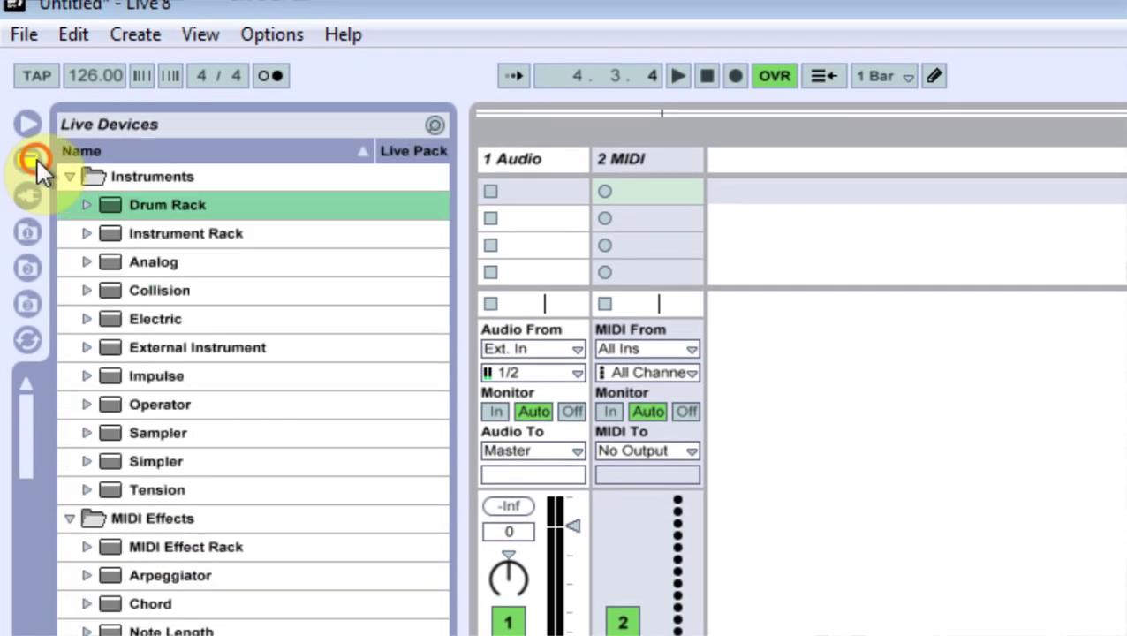
left_click_drag(114, 206, 668, 185)
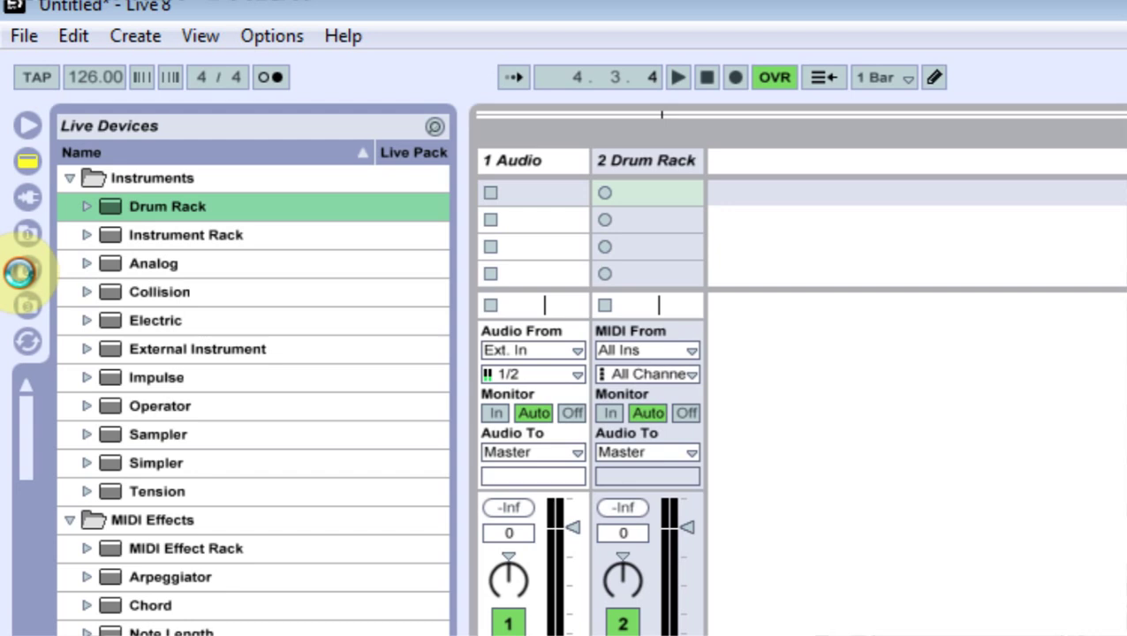
left_click(20, 273)
left_click_drag(217, 408, 424, 476)
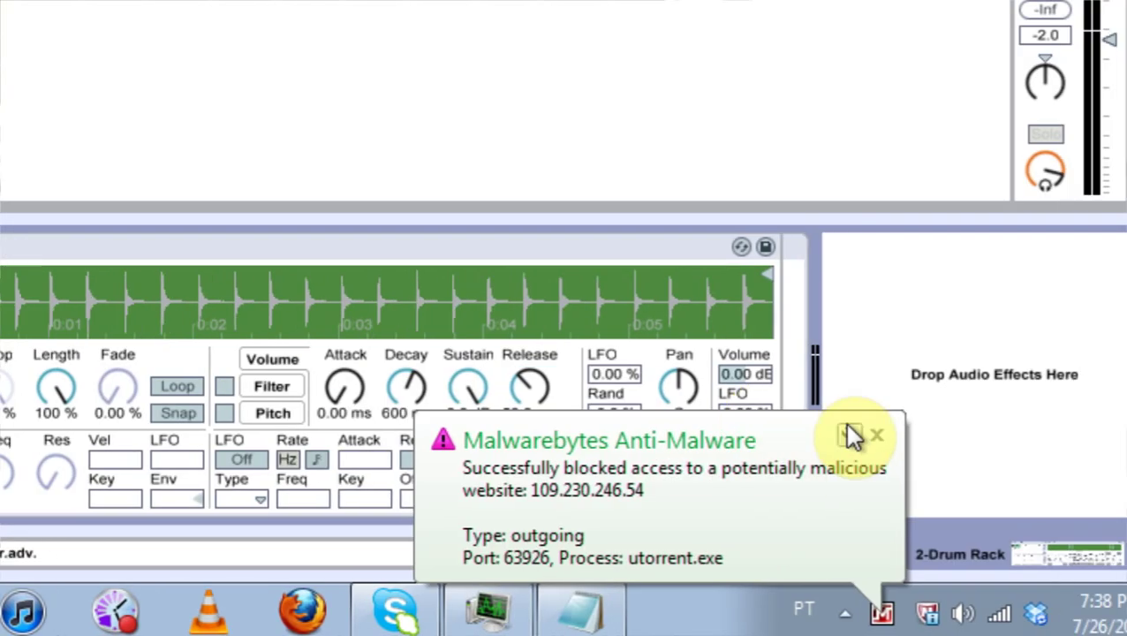
Dismiss the anti-malware notification and check the volume of the Agogos2 Simpler on the Drum Rack
left_click(846, 439)
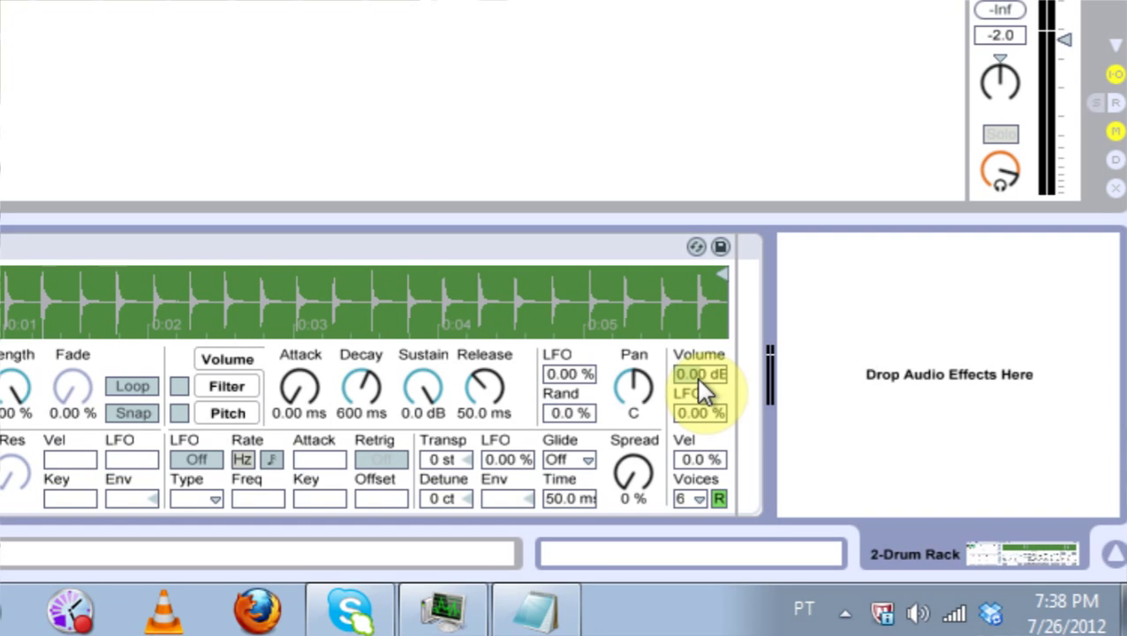
left_click_drag(268, 393, 231, 259)
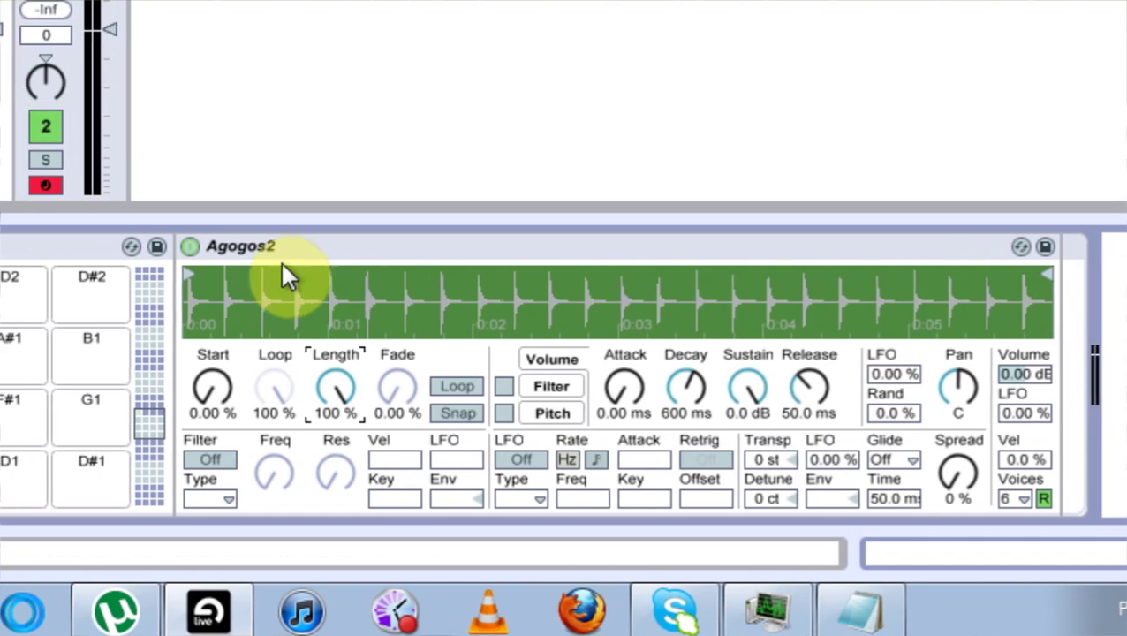
left_click(272, 247)
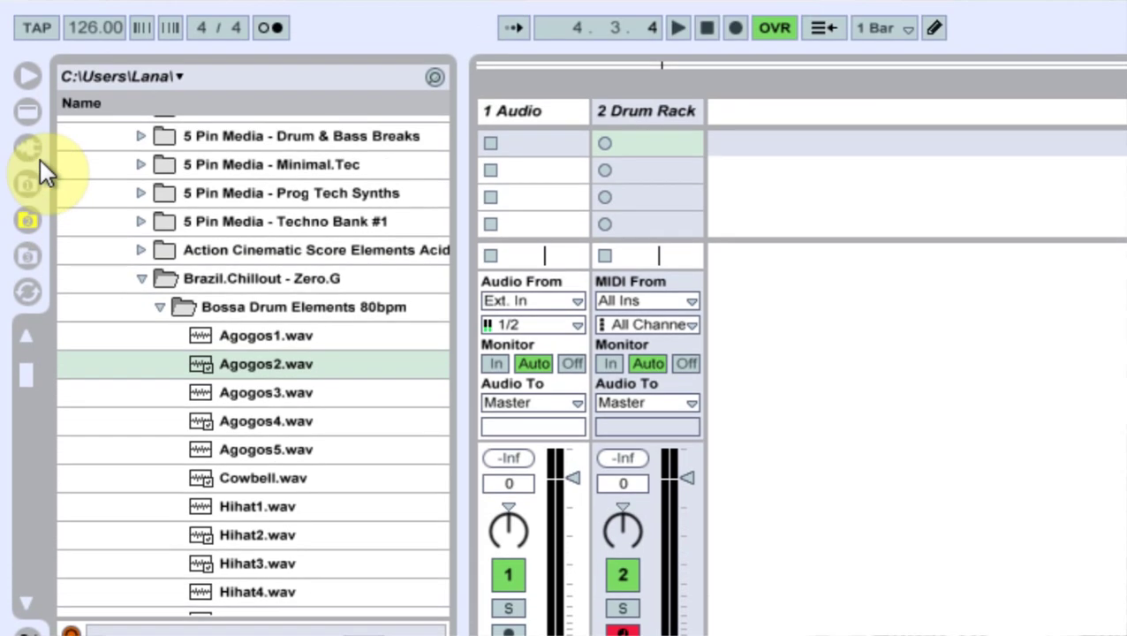
Look through the plug-in and Live device lists, and return the browser to the Library folders
left_click(27, 158)
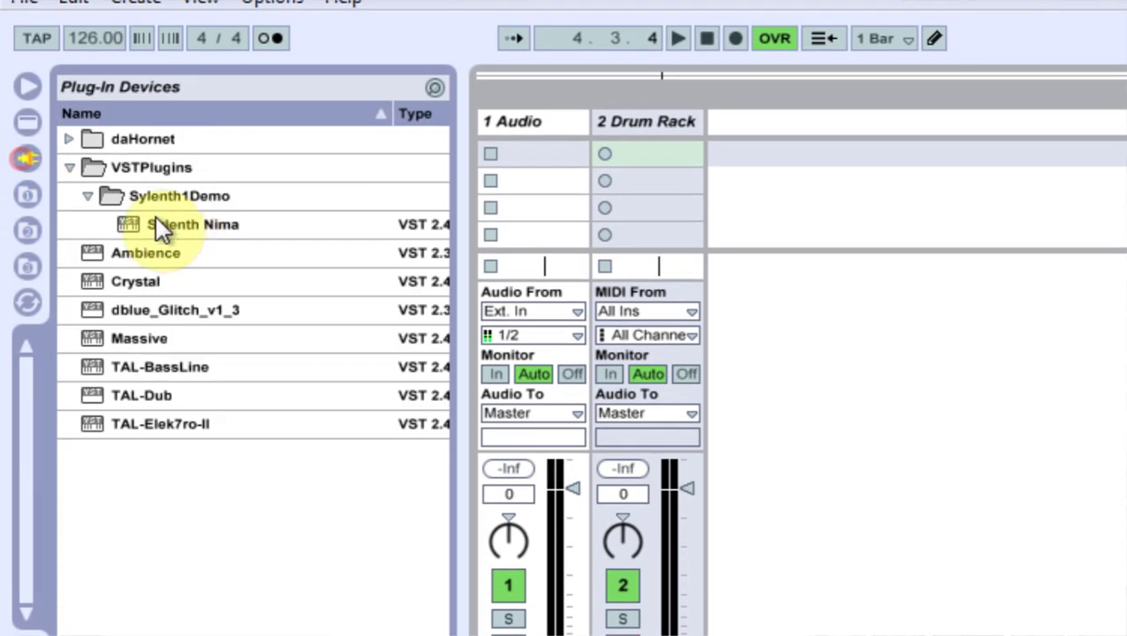
left_click(27, 121)
left_click(36, 198)
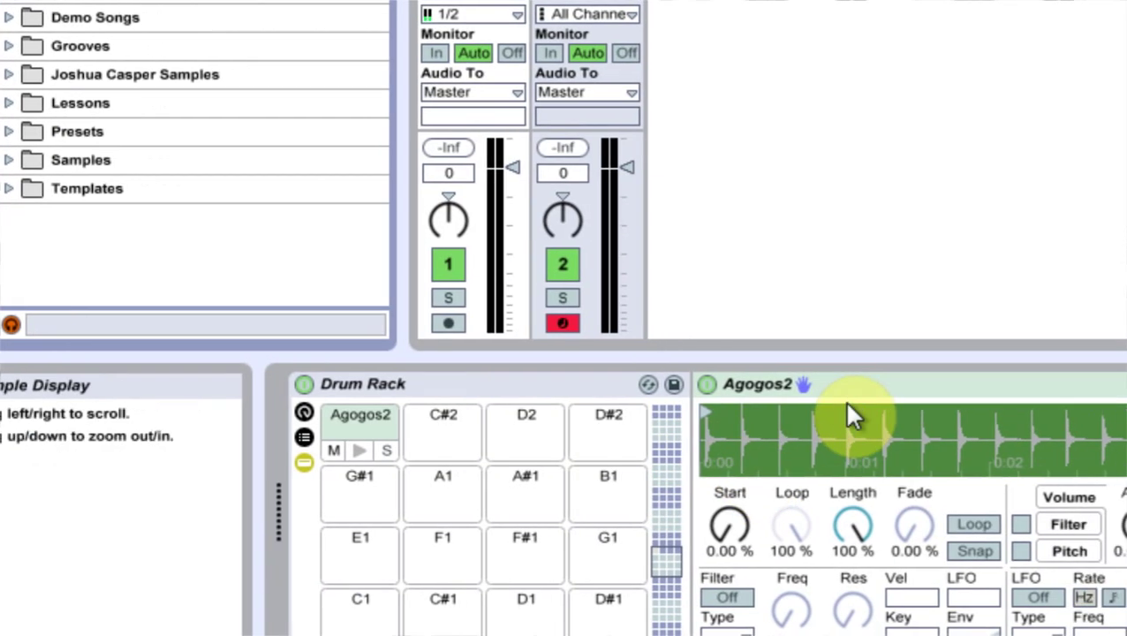
Select the Agogos2 Simpler in the Drum Rack and convert it to a Sampler
left_click(815, 383)
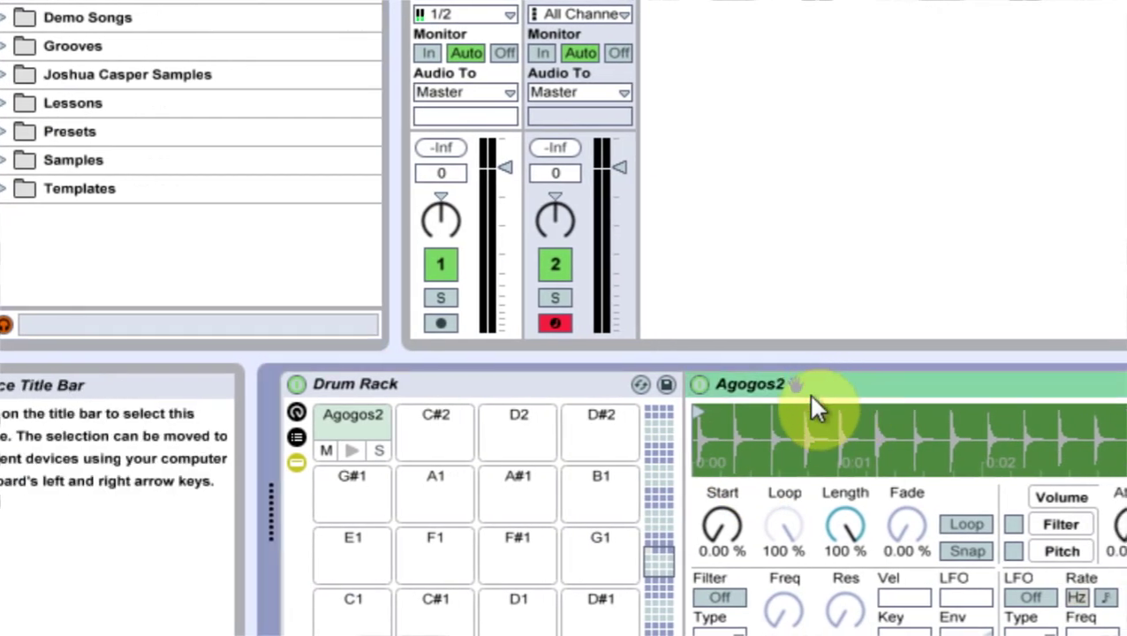
left_click_drag(716, 440, 716, 357)
left_click_drag(734, 300, 734, 239)
left_click_drag(503, 294, 503, 281)
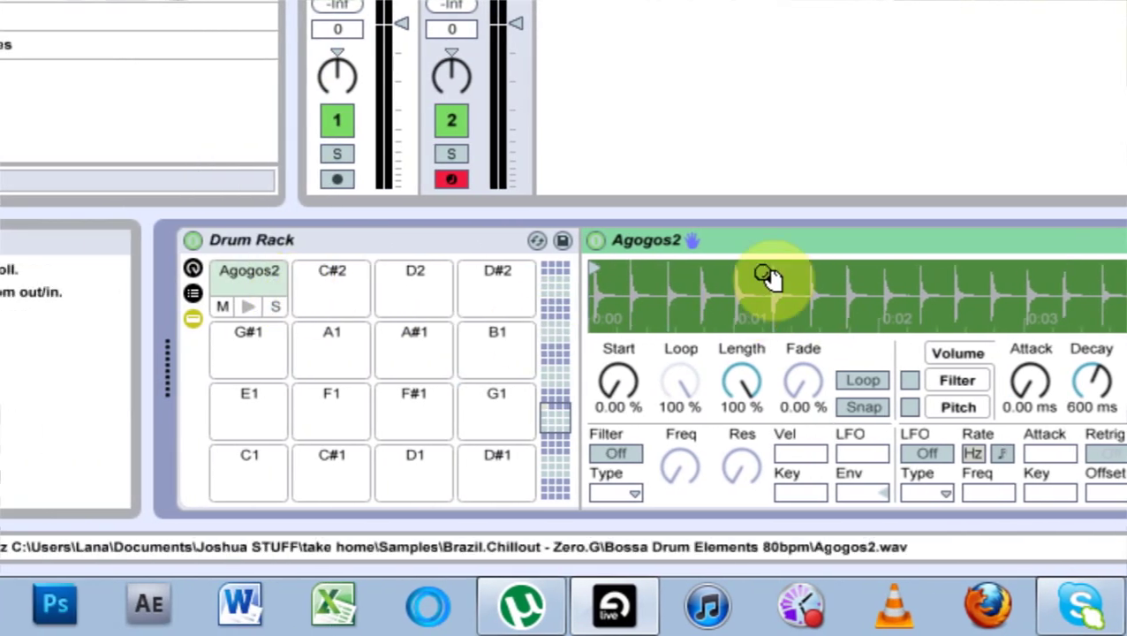
left_click_drag(723, 281, 728, 244)
right_click(726, 240)
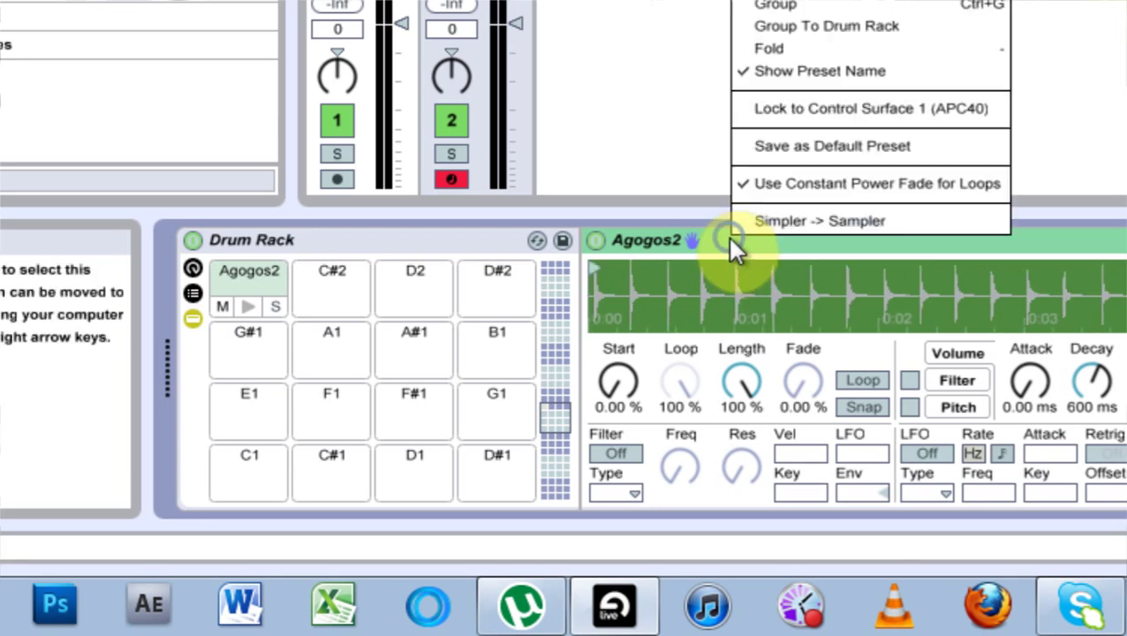
left_click(763, 224)
mouse_move(669, 329)
left_mouse_down()
mouse_move(669, 380)
mouse_move(671, 326)
left_mouse_up()
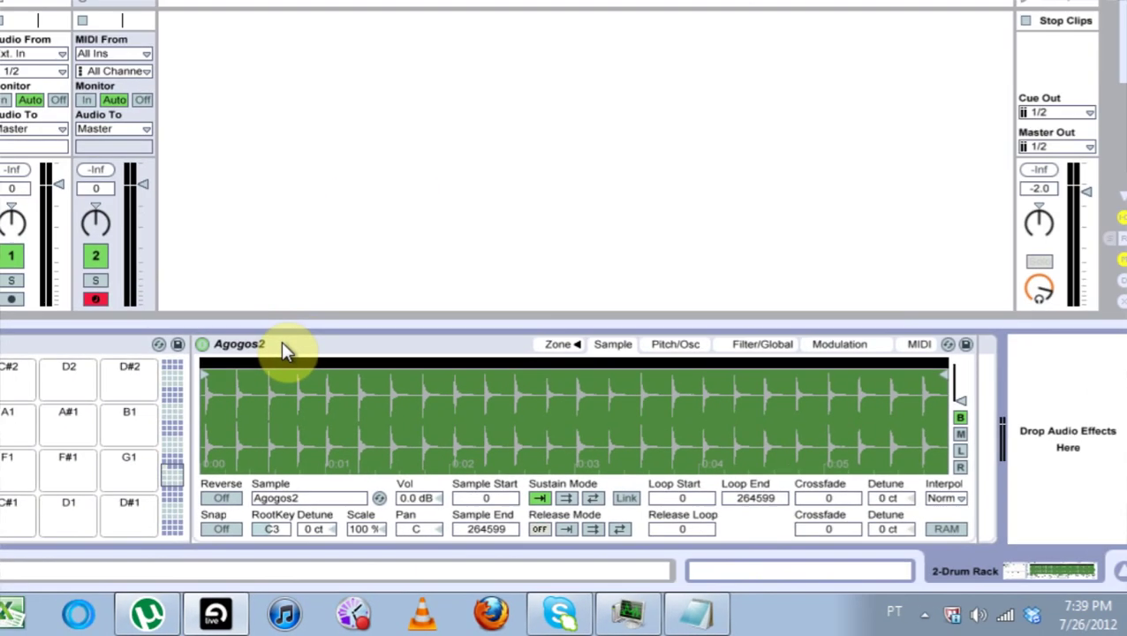